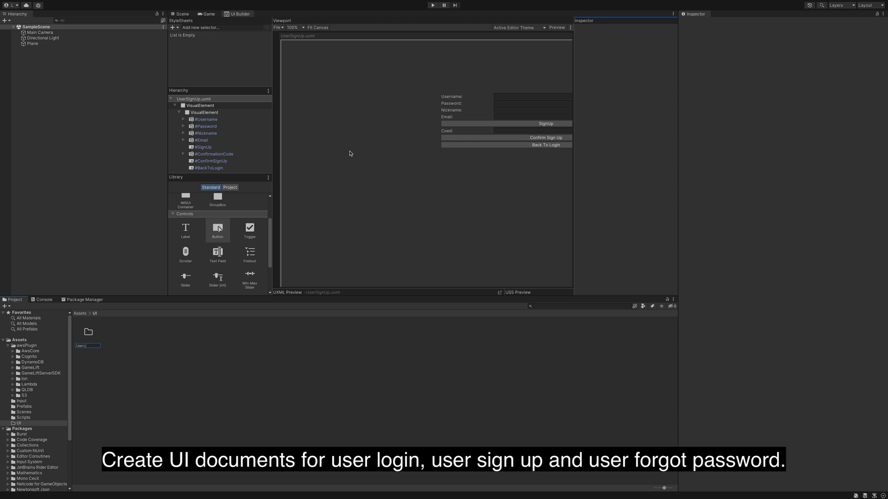
Step: Name the first folder UserLogin and create a second folder named UserSignUp in Assets/UI
{"action": "key", "text": "Return"}
{"action": "right_click", "coordinate": [283, 328]}
{"action": "mouse_move", "coordinate": [324, 304]}
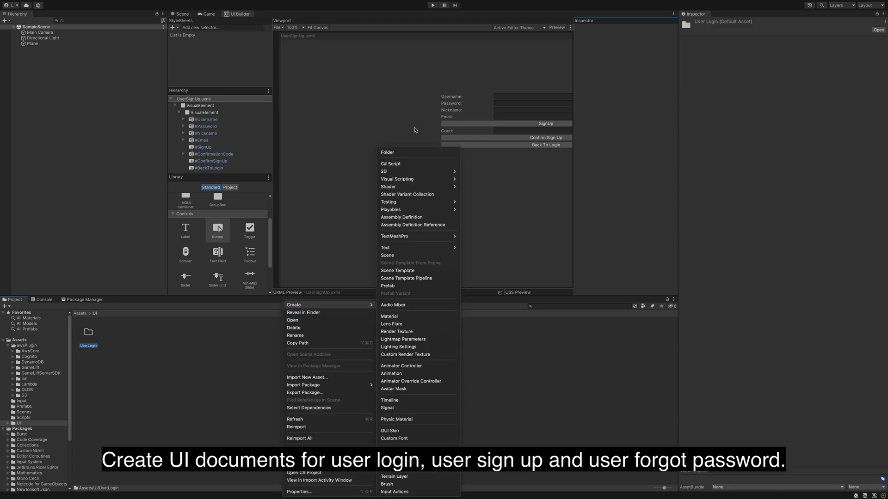
{"action": "left_click", "coordinate": [407, 153]}
{"action": "type", "text": "UserSignUp"}
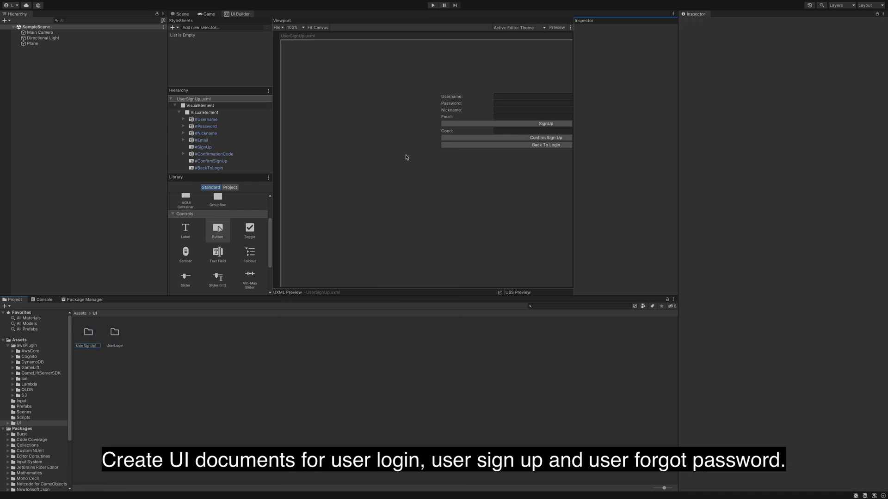
{"action": "key", "text": "Return"}
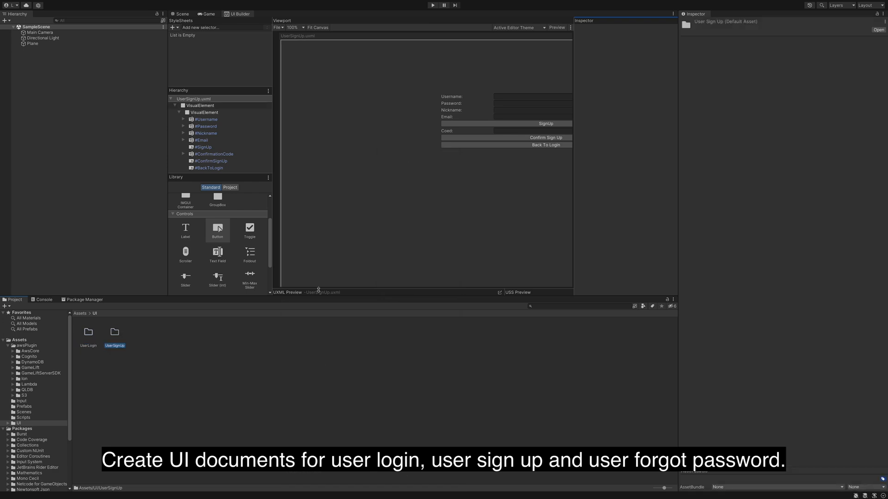
Step: Create a third folder named UserForgotPassword, then select the UserLogin folder
{"action": "right_click", "coordinate": [246, 302]}
{"action": "mouse_move", "coordinate": [278, 306]}
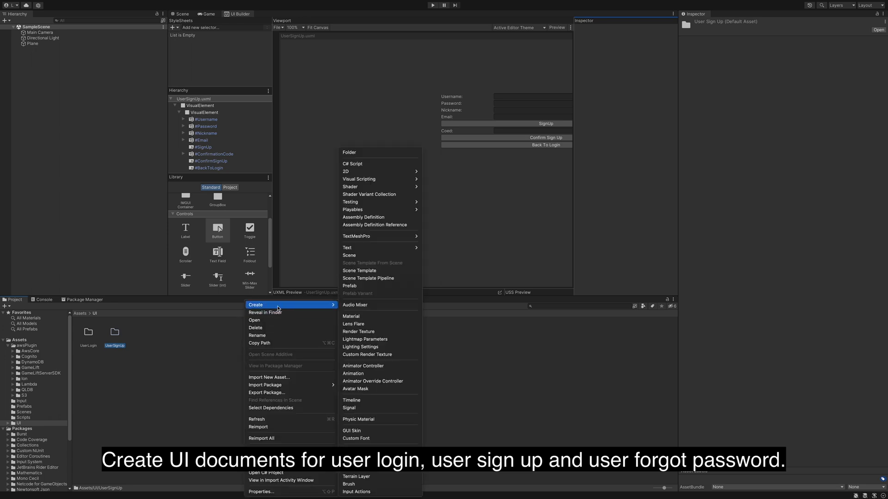
{"action": "left_click", "coordinate": [369, 153]}
{"action": "type", "text": "UserFo"}
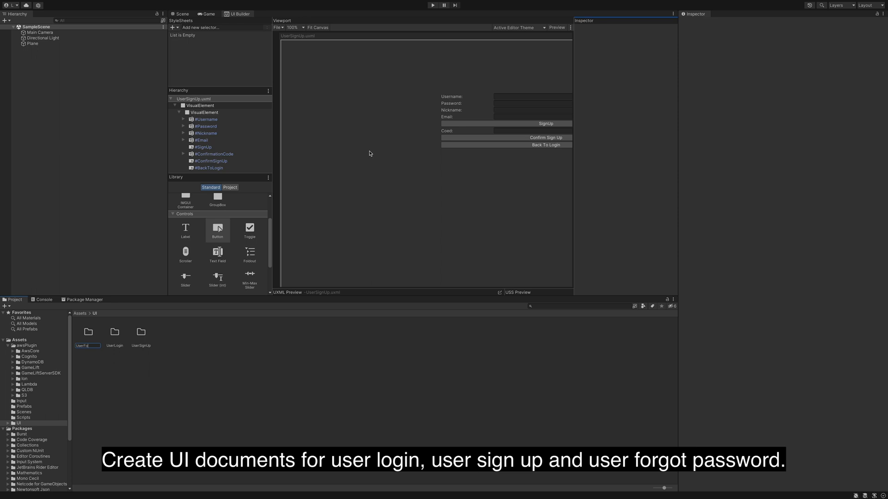
{"action": "type", "text": "rgotPassword"}
{"action": "key", "text": "Return"}
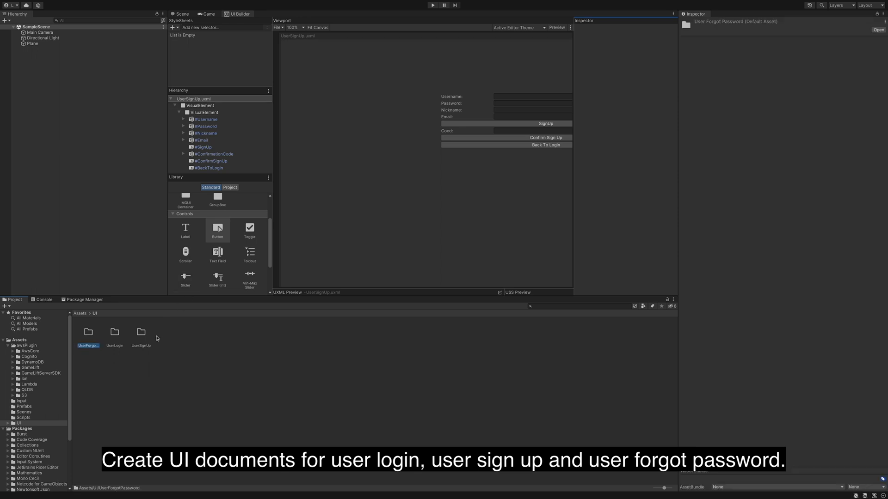
{"action": "left_click", "coordinate": [117, 337]}
Step: Create a UI Toolkit UI Document named UserLogin inside the UserLogin folder, then show the Game view
{"action": "double_click", "coordinate": [118, 337]}
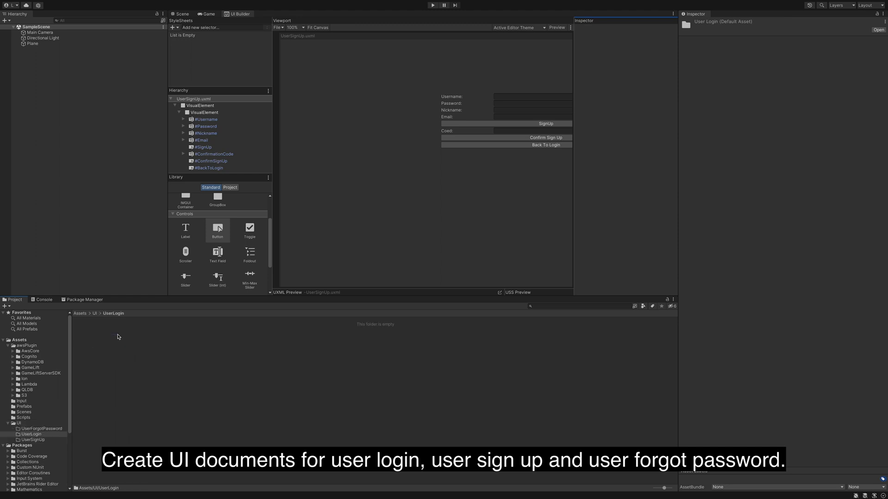
{"action": "right_click", "coordinate": [118, 336]}
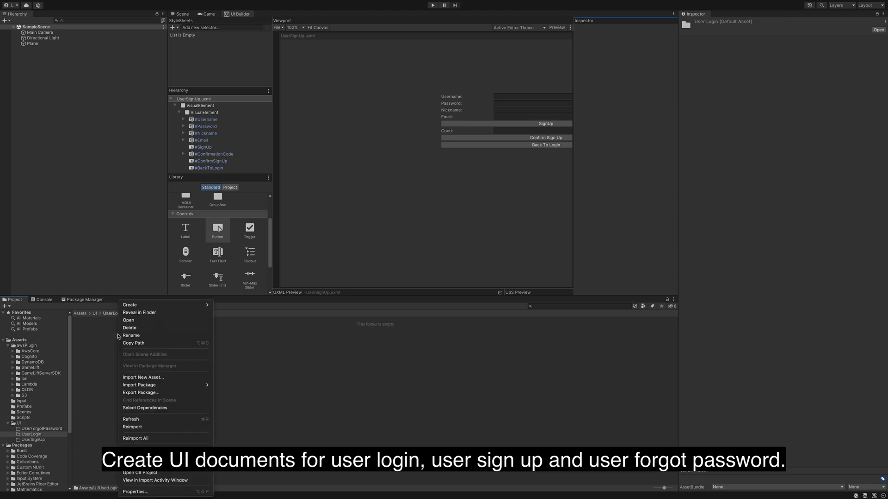
{"action": "mouse_move", "coordinate": [139, 305]}
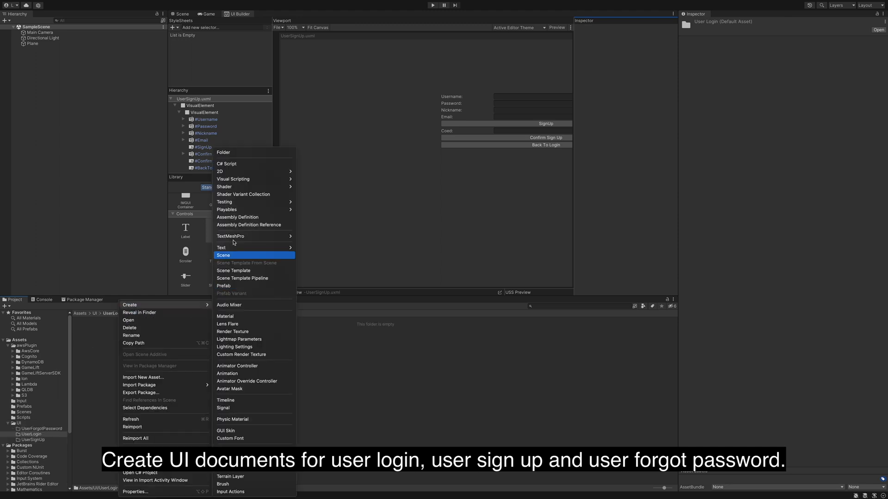
{"action": "left_click", "coordinate": [232, 477]}
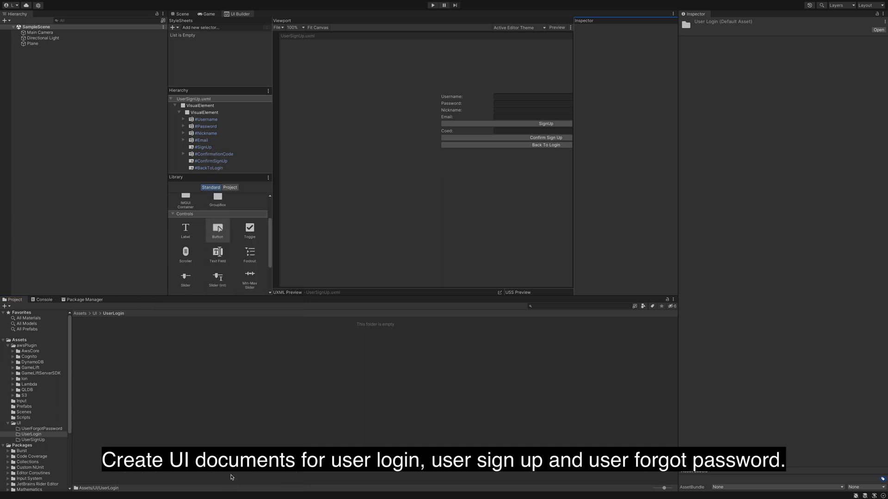
{"action": "right_click", "coordinate": [162, 384]}
{"action": "mouse_move", "coordinate": [222, 304]}
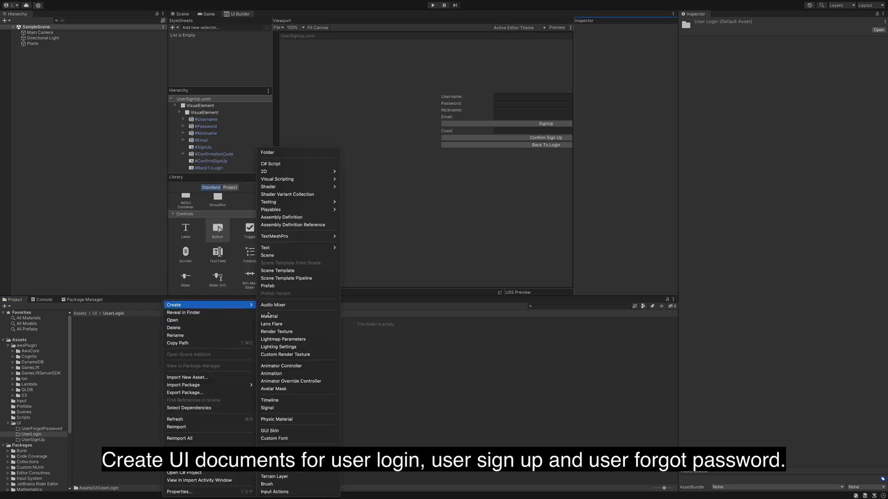
{"action": "mouse_move", "coordinate": [301, 453]}
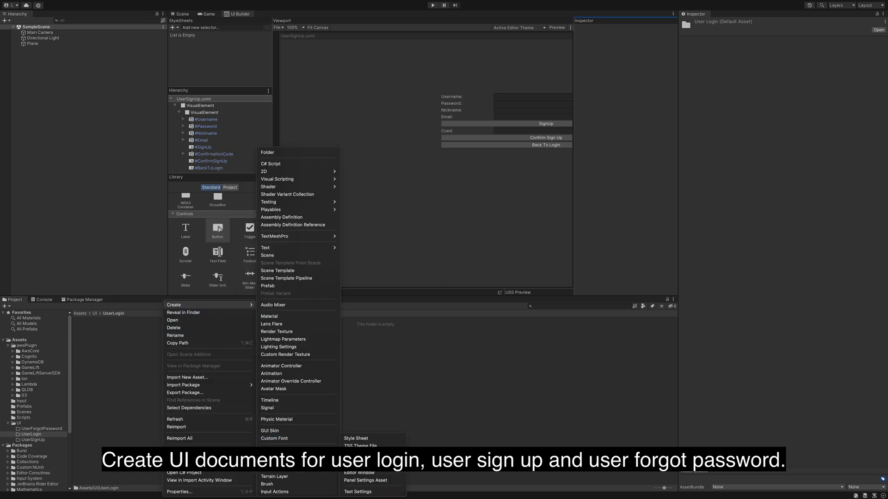
{"action": "left_click", "coordinate": [358, 454]}
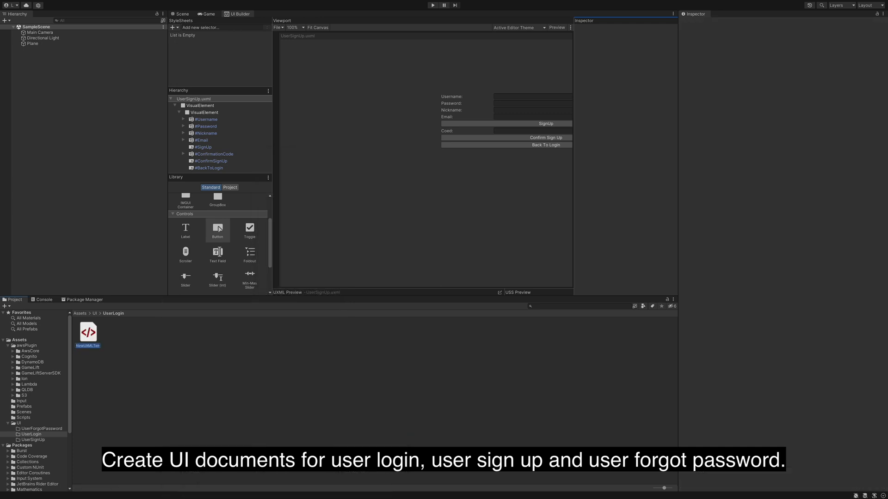
{"action": "type", "text": "UserLogin"}
{"action": "key", "text": "Return"}
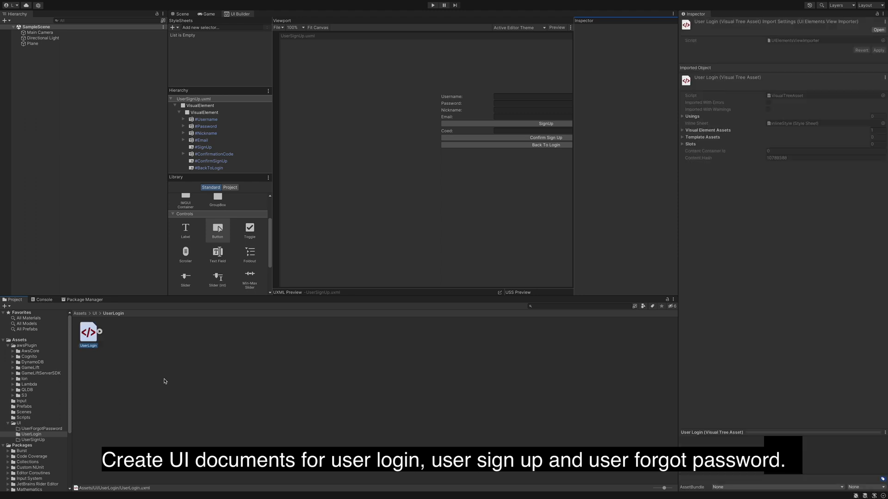
{"action": "left_click", "coordinate": [207, 13]}
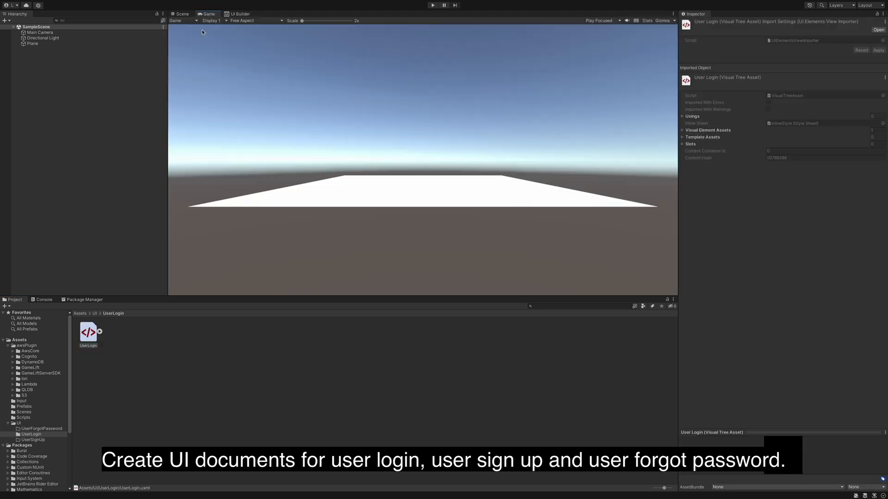
Step: Create a UI Document named UserSignUp inside the UserSignUp folder
{"action": "left_click", "coordinate": [94, 313]}
{"action": "left_click", "coordinate": [142, 334]}
{"action": "double_click", "coordinate": [142, 333]}
{"action": "right_click", "coordinate": [144, 336]}
{"action": "mouse_move", "coordinate": [165, 303]}
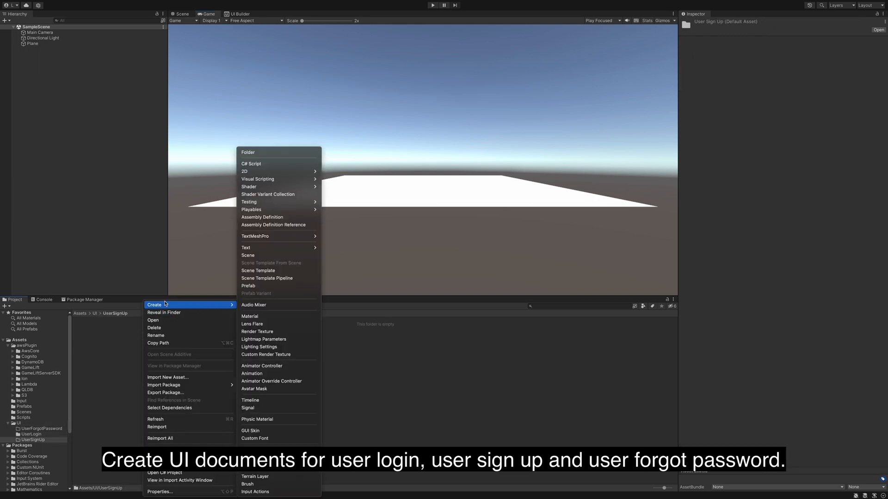
{"action": "mouse_move", "coordinate": [296, 446]}
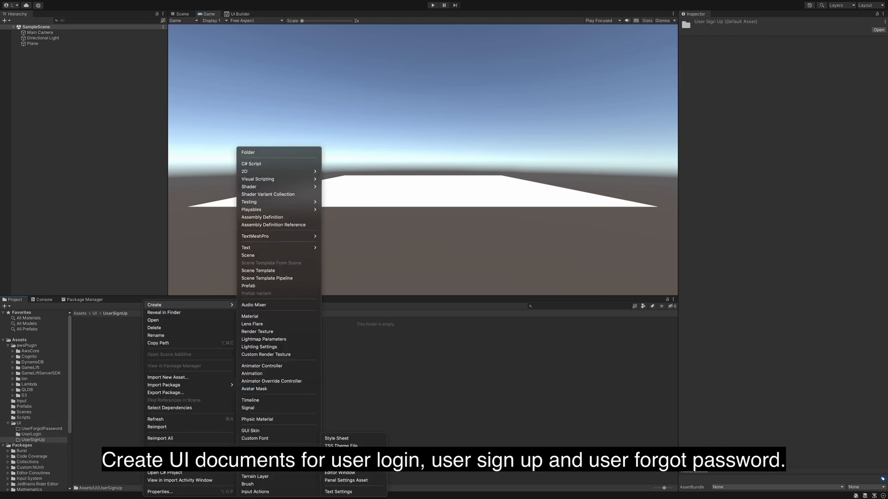
{"action": "left_click", "coordinate": [339, 454]}
{"action": "type", "text": "Us"}
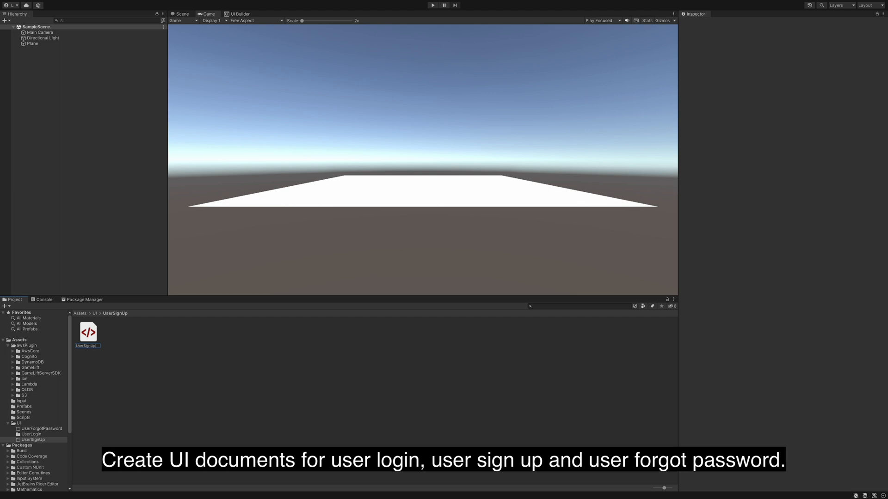
{"action": "type", "text": "erSignUp"}
{"action": "key", "text": "Return"}
Step: Create a UI Document named UserForgetPassword in UserForgotPassword, then reopen the UserLogin folder
{"action": "left_click", "coordinate": [95, 313]}
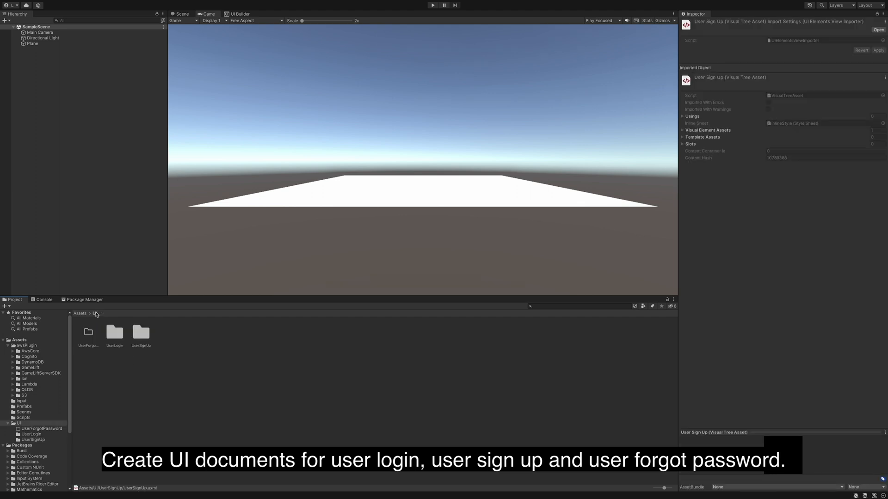
{"action": "double_click", "coordinate": [86, 334]}
{"action": "right_click", "coordinate": [129, 345]}
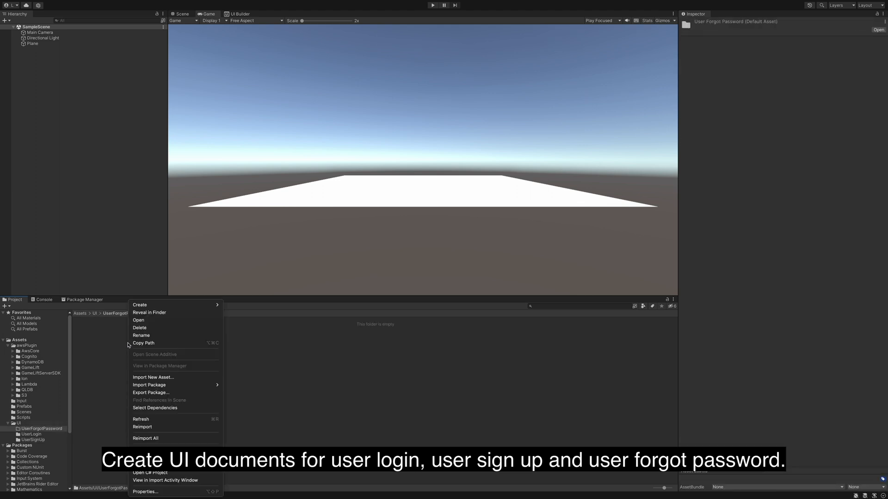
{"action": "mouse_move", "coordinate": [154, 307]}
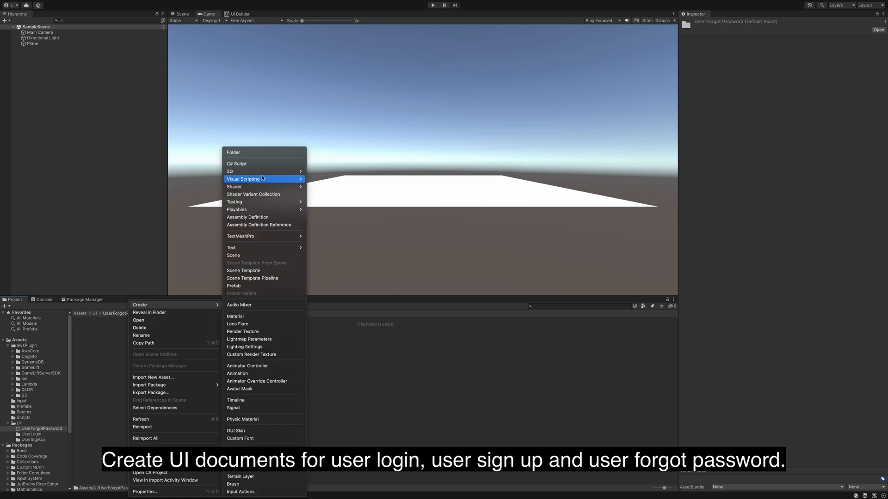
{"action": "mouse_move", "coordinate": [249, 461]}
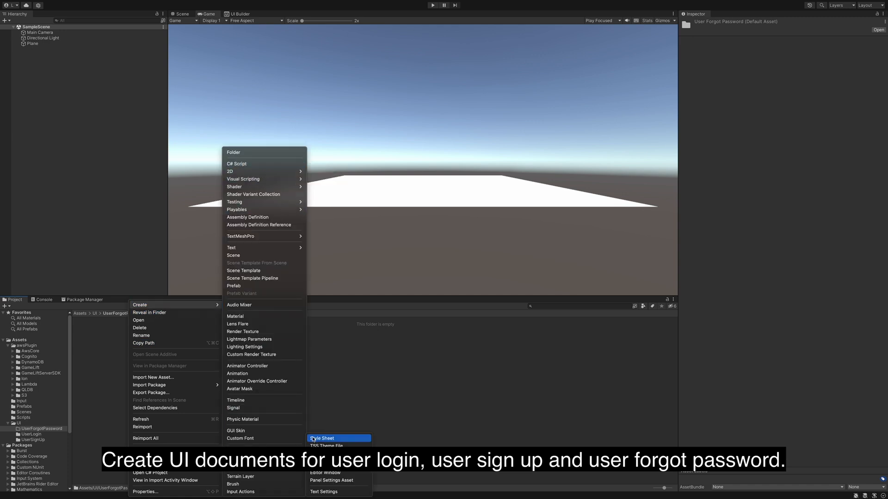
{"action": "left_click", "coordinate": [323, 453]}
{"action": "type", "text": "UserF"}
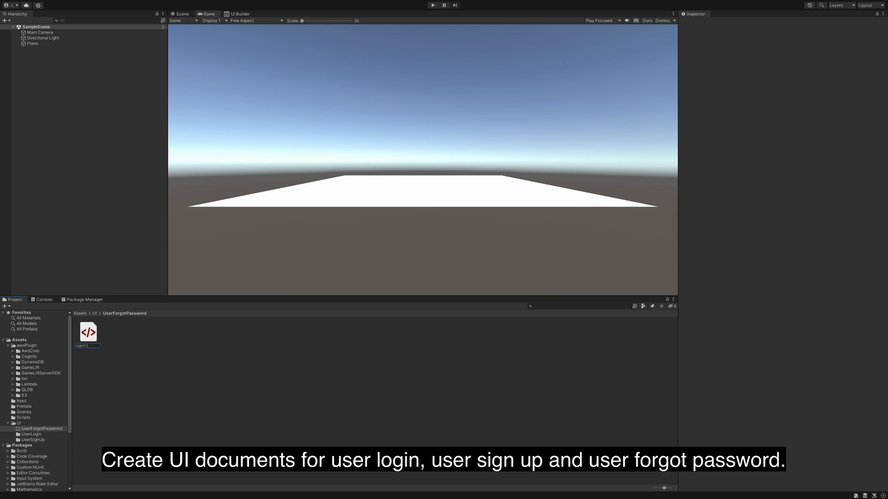
{"action": "type", "text": "orgetPassword"}
{"action": "key", "text": "Return"}
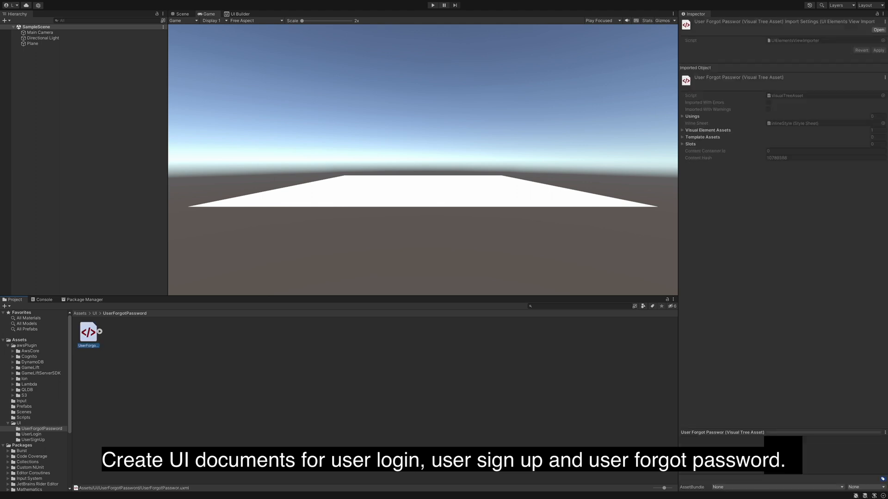
{"action": "left_click", "coordinate": [217, 430]}
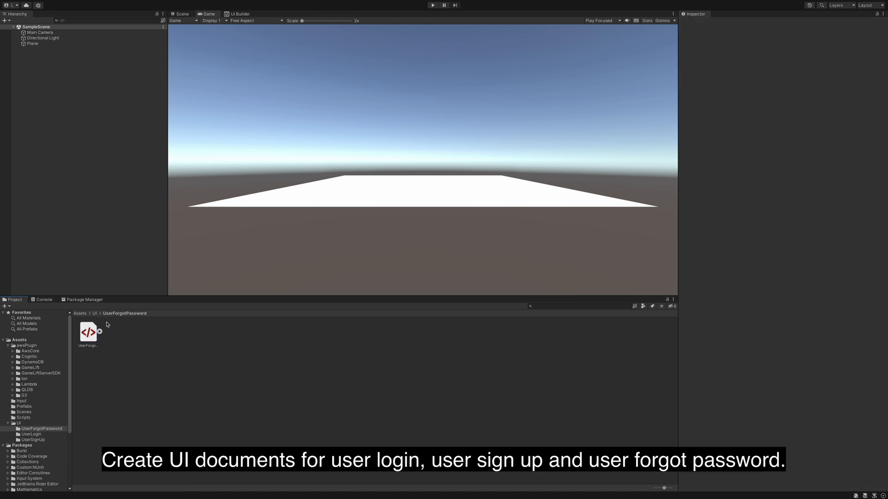
{"action": "left_click", "coordinate": [95, 314]}
{"action": "double_click", "coordinate": [115, 332]}
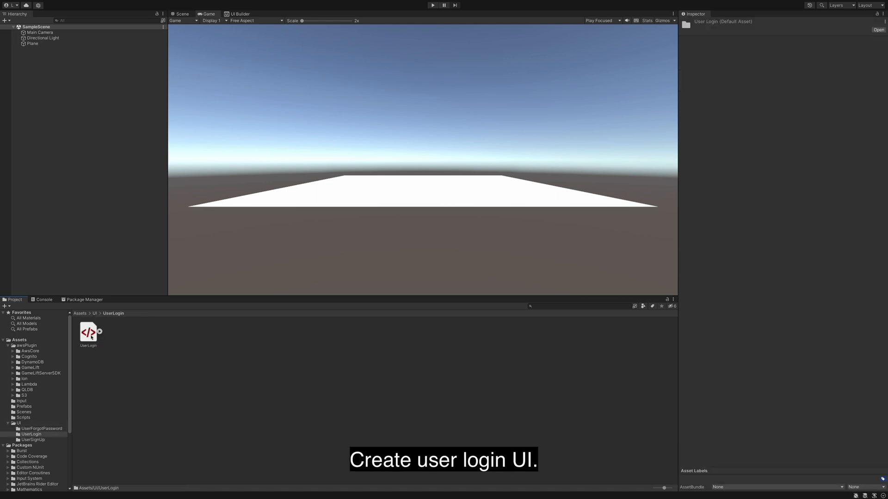
Step: Open UserLogin.uxml in UI Builder and add a VisualElement container to its hierarchy
{"action": "left_click", "coordinate": [91, 337]}
{"action": "double_click", "coordinate": [91, 337]}
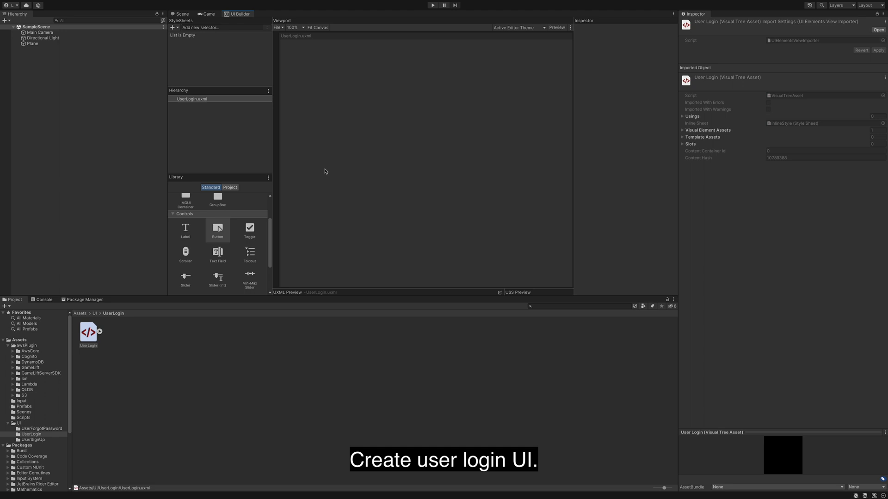
{"action": "scroll", "coordinate": [183, 216], "scroll_direction": "up", "scroll_amount": 2}
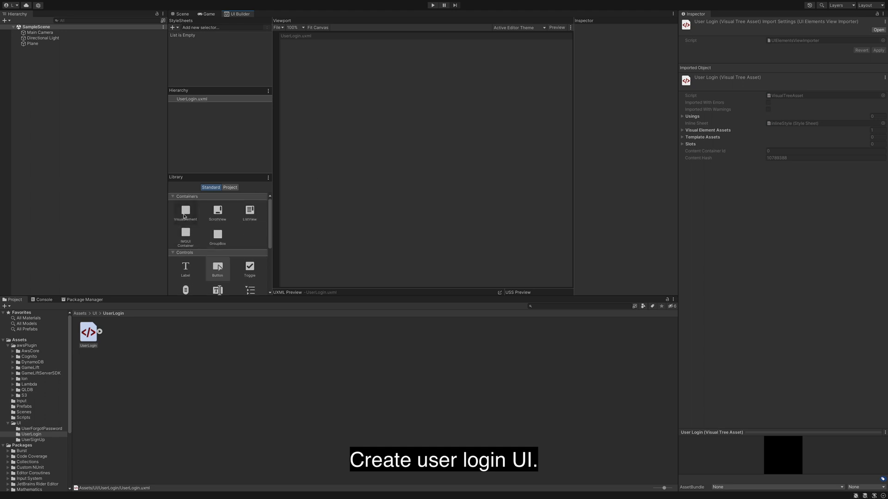
{"action": "left_click_drag", "start_coordinate": [183, 216], "coordinate": [209, 98]}
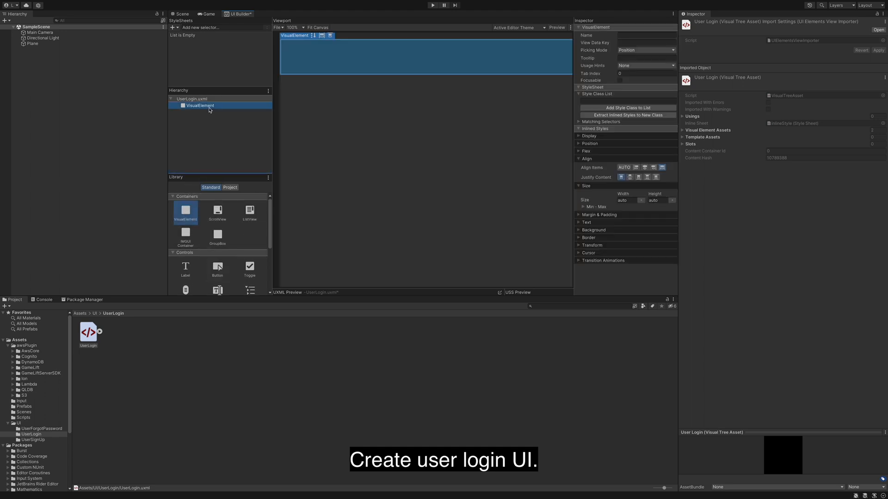
{"action": "left_click", "coordinate": [390, 79]}
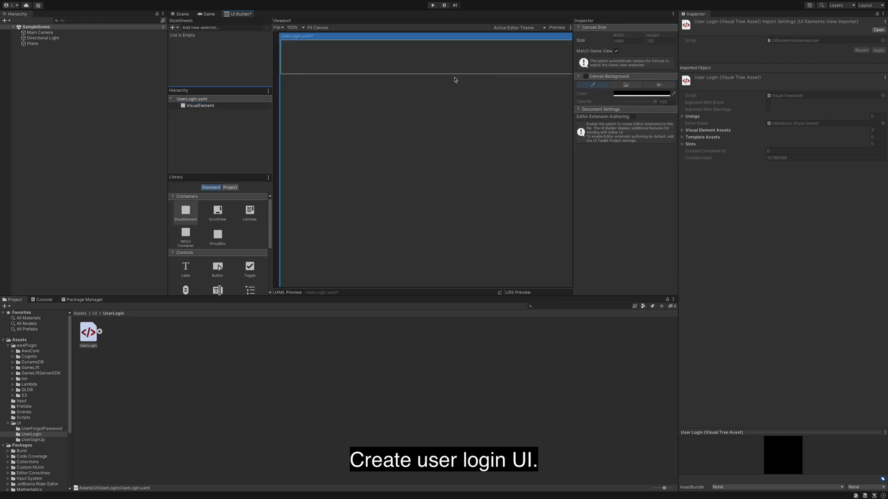
{"action": "left_click", "coordinate": [200, 105]}
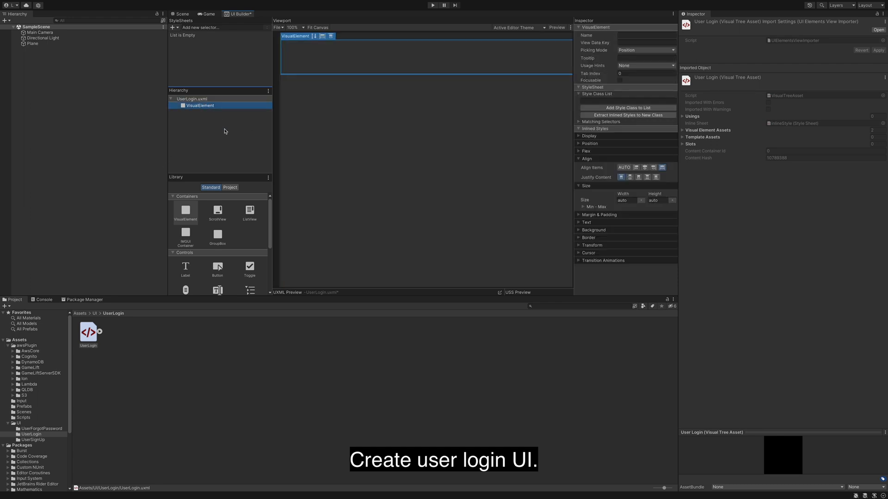
Step: Size the container 100% width and 100% height, center items both ways, and save
{"action": "left_click", "coordinate": [624, 200]}
{"action": "type", "text": "100"}
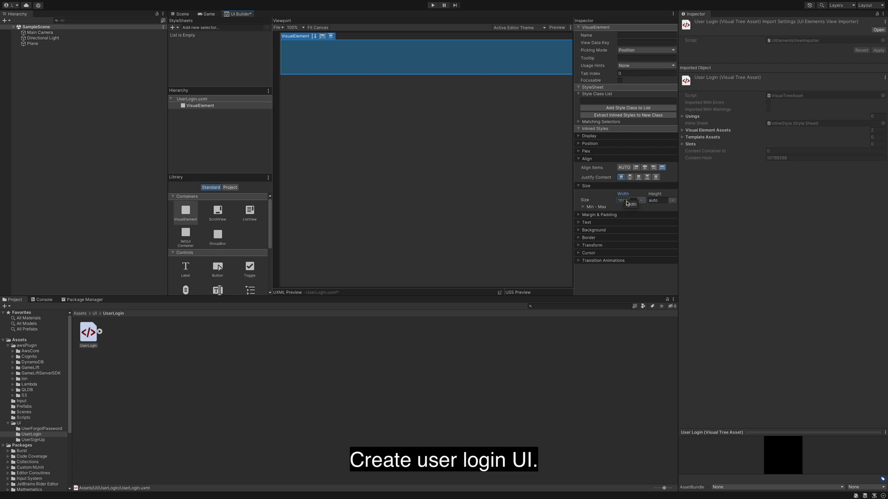
{"action": "key", "text": "Return"}
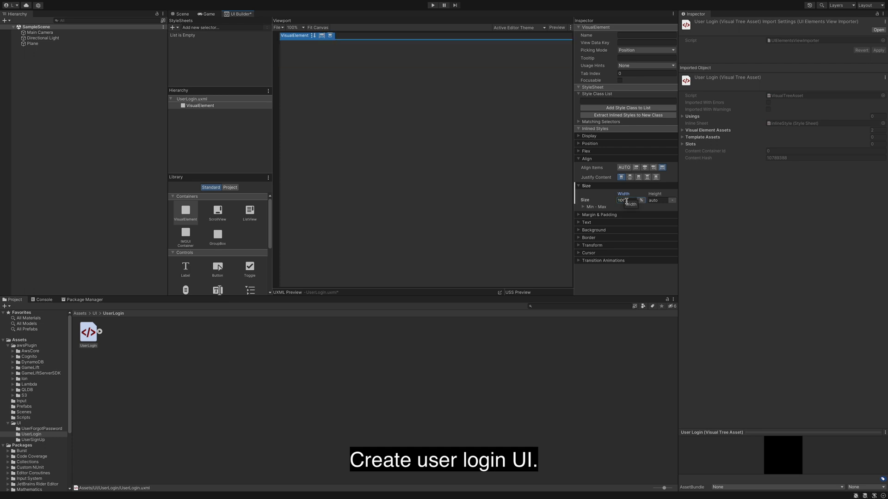
{"action": "left_click", "coordinate": [653, 201]}
{"action": "type", "text": "100%"}
{"action": "key", "text": "Return"}
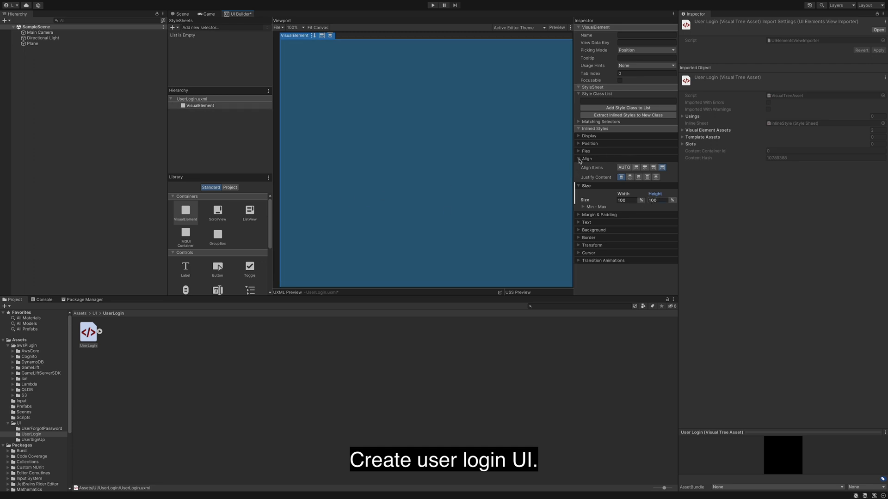
{"action": "left_click", "coordinate": [645, 167]}
{"action": "left_click", "coordinate": [629, 177]}
{"action": "key", "text": "ctrl+s"}
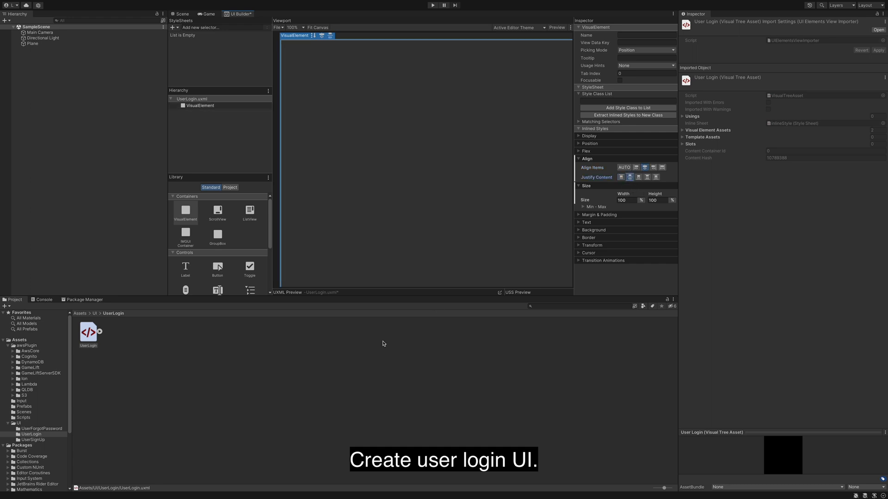
Step: Nest a VisualElement sized 60% width by 60% height in the root, and add a TextField inside it
{"action": "left_click_drag", "start_coordinate": [191, 218], "coordinate": [216, 108]}
{"action": "left_click", "coordinate": [217, 114]}
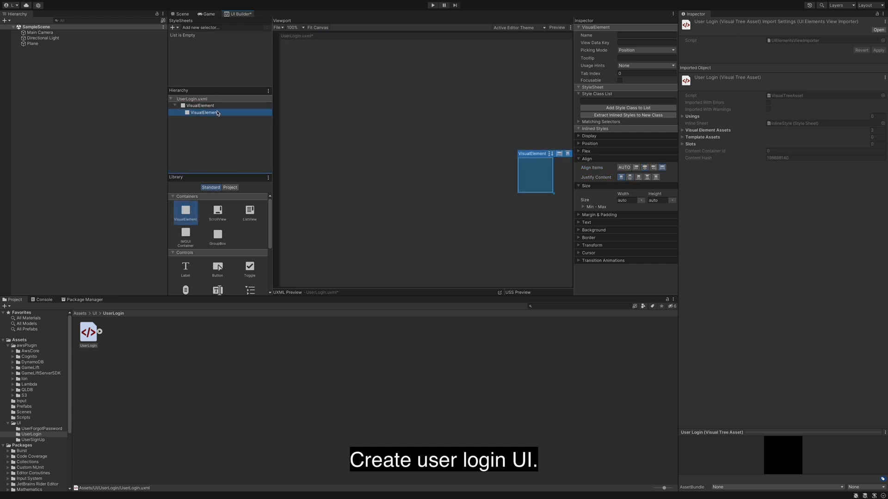
{"action": "left_click", "coordinate": [616, 201]}
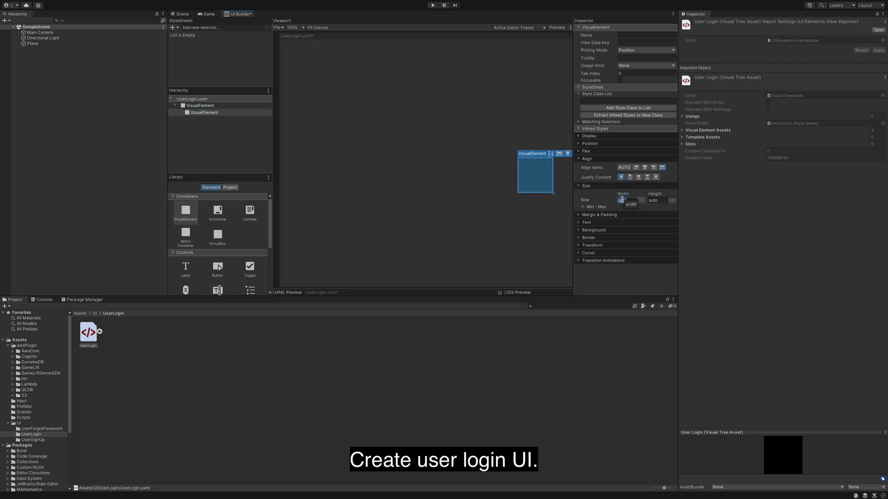
{"action": "type", "text": "60%"}
{"action": "left_click", "coordinate": [654, 200]}
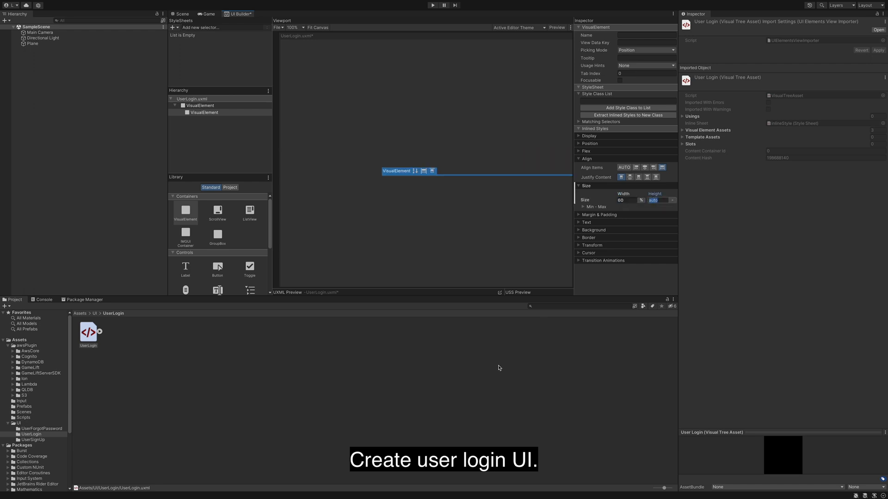
{"action": "type", "text": "60"}
{"action": "key", "text": "Return"}
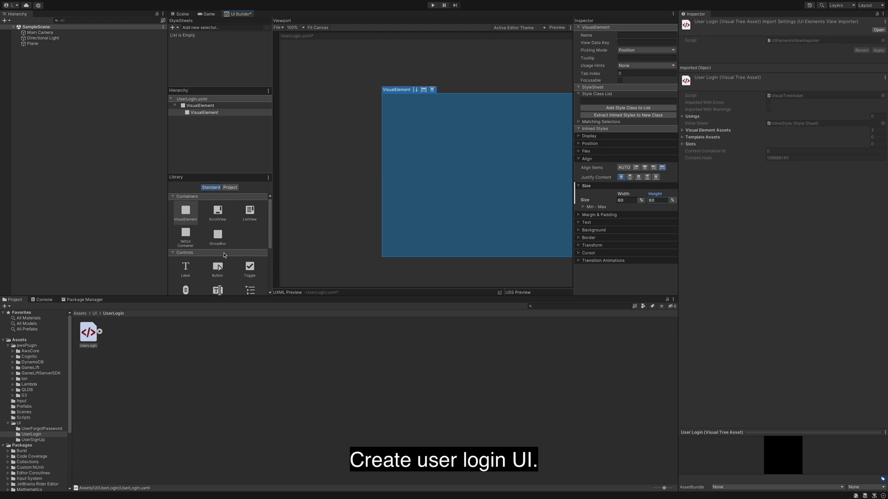
{"action": "left_click_drag", "start_coordinate": [218, 290], "coordinate": [211, 116]}
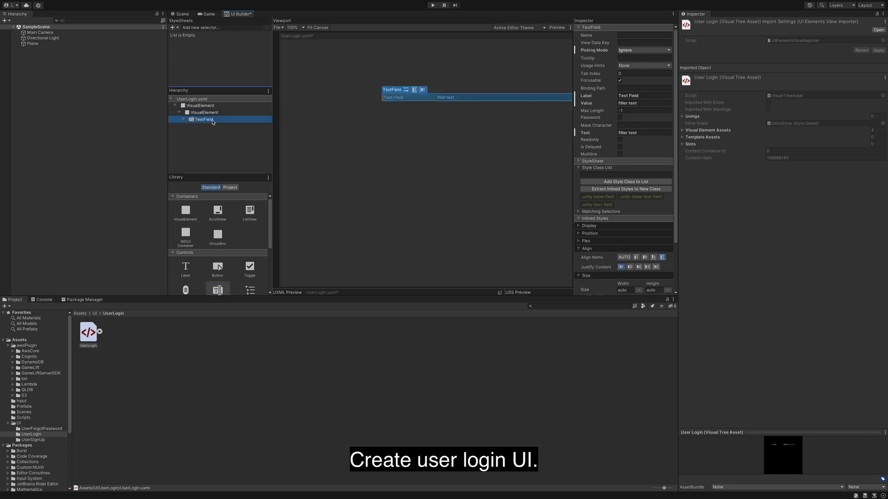
Step: Name the text field Username, label it Username, clear its default value, and save
{"action": "left_click", "coordinate": [632, 35]}
{"action": "type", "text": "User"}
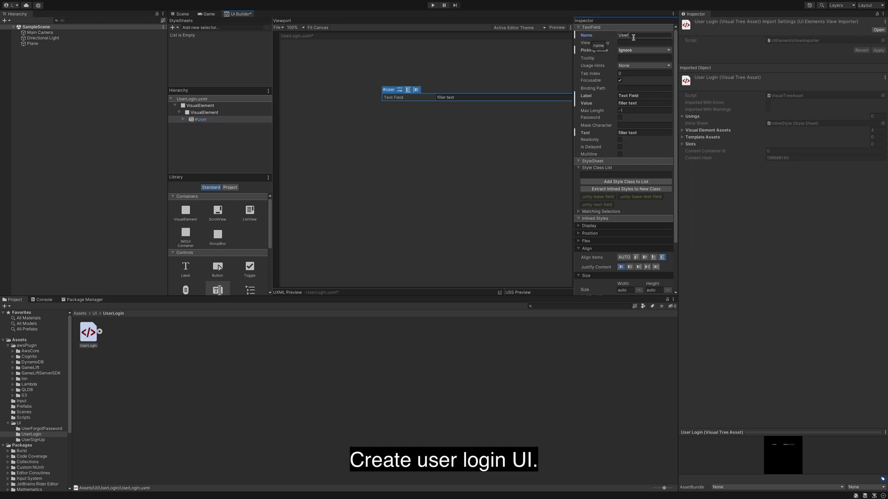
{"action": "type", "text": "name"}
{"action": "left_click", "coordinate": [635, 96]}
{"action": "type", "text": "Us"}
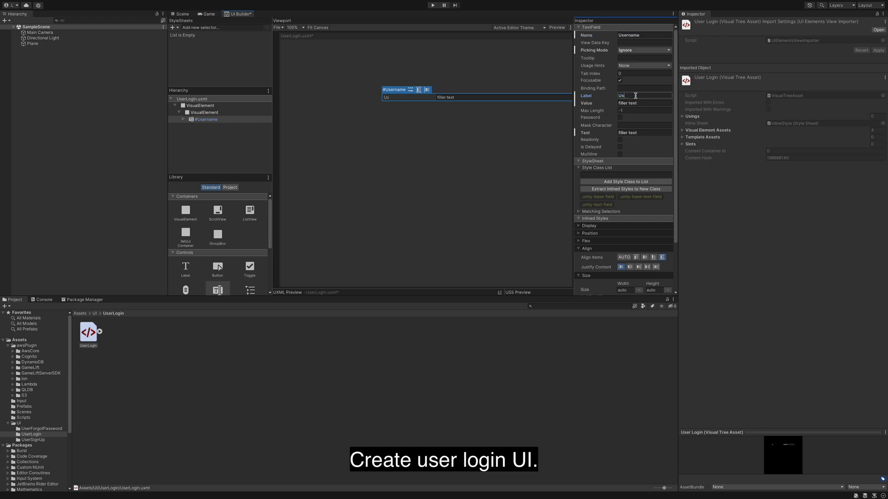
{"action": "type", "text": "ername:"}
{"action": "key", "text": "Tab"}
{"action": "key", "text": "BackSpace"}
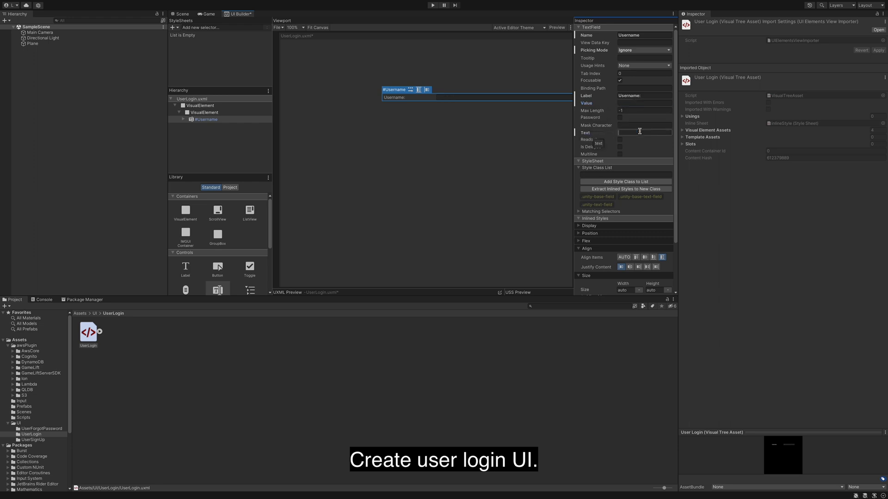
{"action": "key", "text": "ctrl+s"}
Step: Duplicate the Username field as Password with the label Password, and save
{"action": "left_click", "coordinate": [213, 120]}
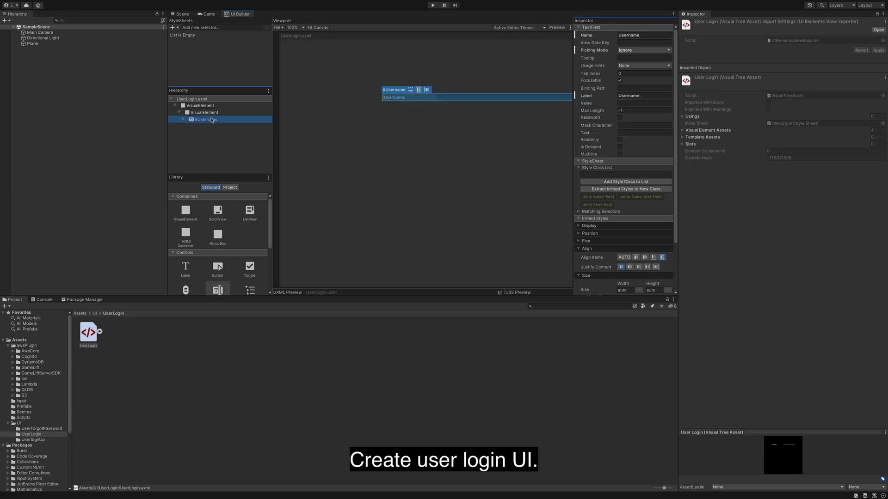
{"action": "key", "text": "ctrl+d"}
{"action": "left_click", "coordinate": [643, 35]}
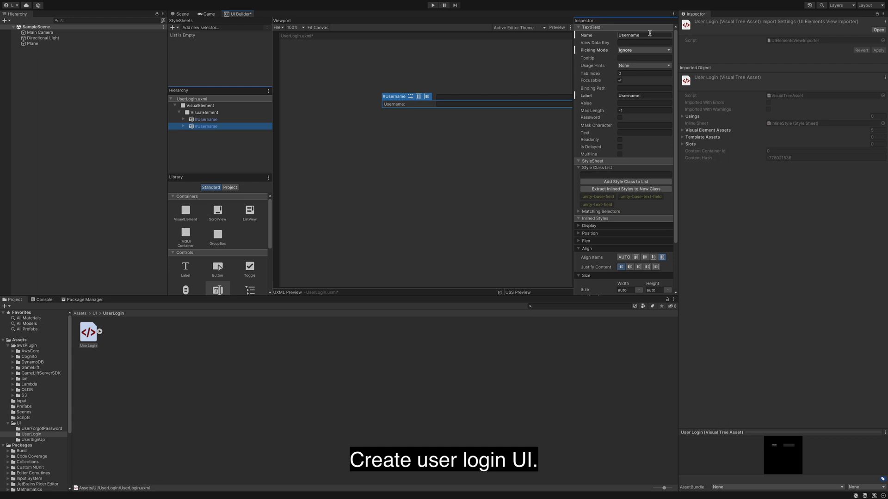
{"action": "type", "text": "Password"}
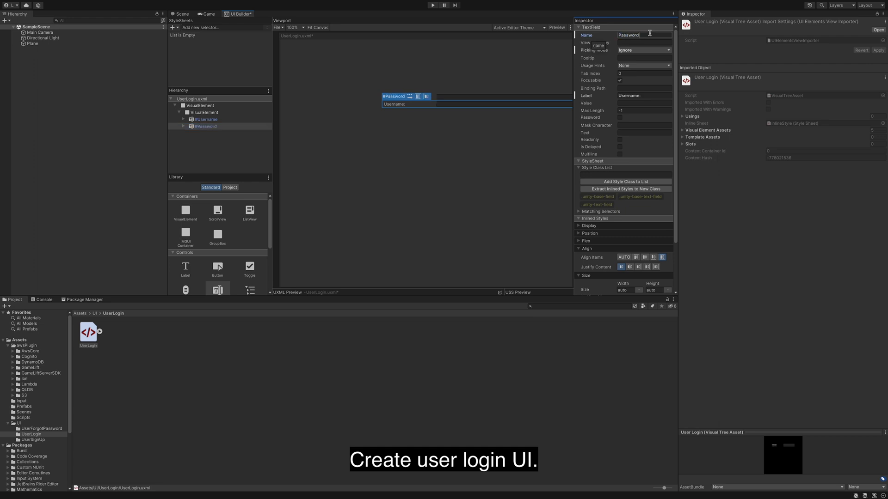
{"action": "left_click", "coordinate": [627, 96]}
{"action": "type", "text": "Password:"}
{"action": "key", "text": "ctrl+s"}
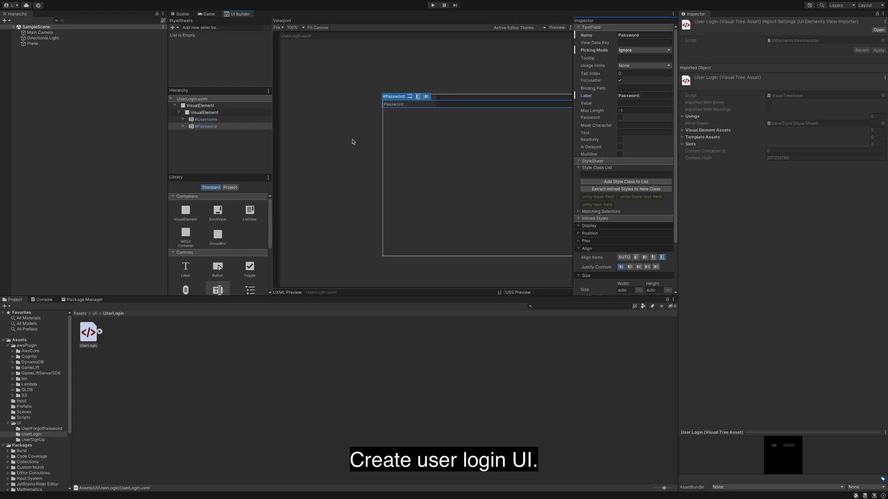
Step: Add a Button below the text fields named Login with the text Login
{"action": "left_click_drag", "start_coordinate": [216, 276], "coordinate": [209, 114]}
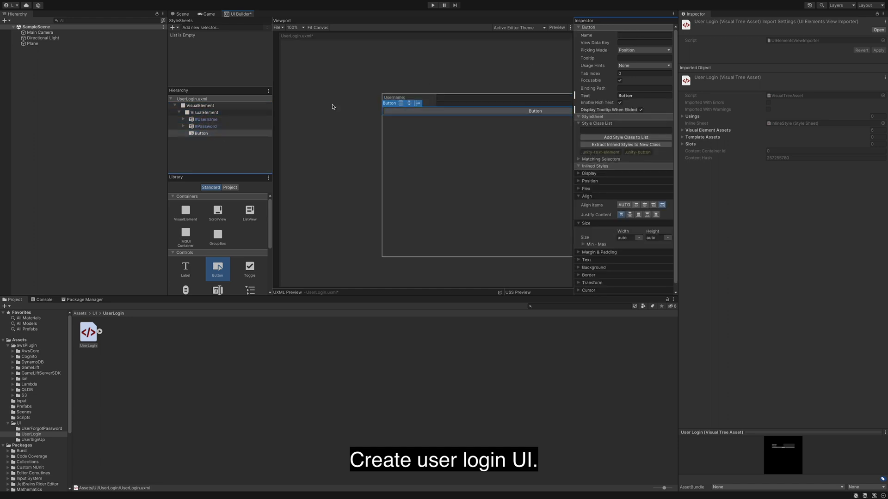
{"action": "left_click", "coordinate": [632, 35]}
{"action": "type", "text": "Login"}
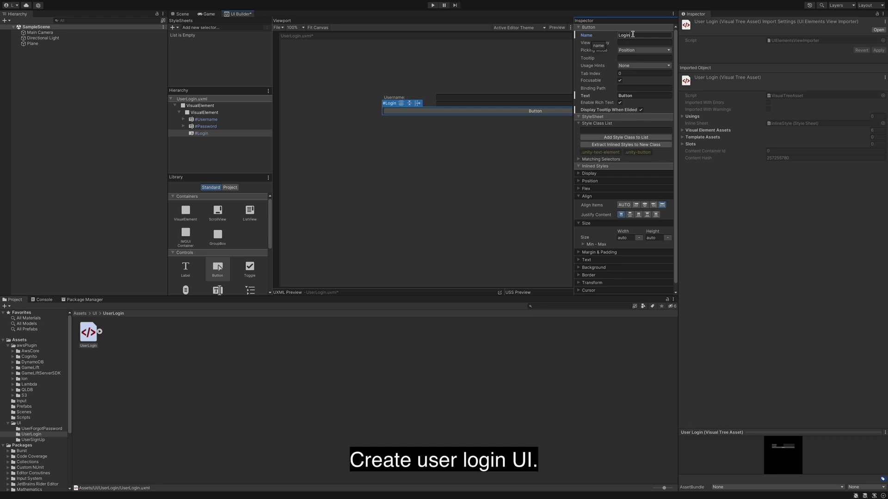
{"action": "left_click", "coordinate": [629, 94]}
{"action": "type", "text": "Lo"}
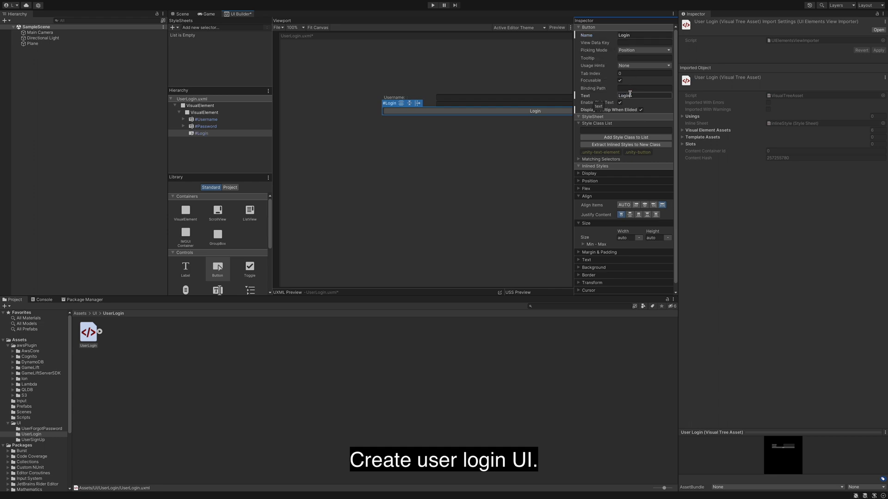
{"action": "type", "text": "gin"}
Step: Duplicate the Login button as SignUp with the text 'Sign Up', and save
{"action": "left_click", "coordinate": [220, 136]}
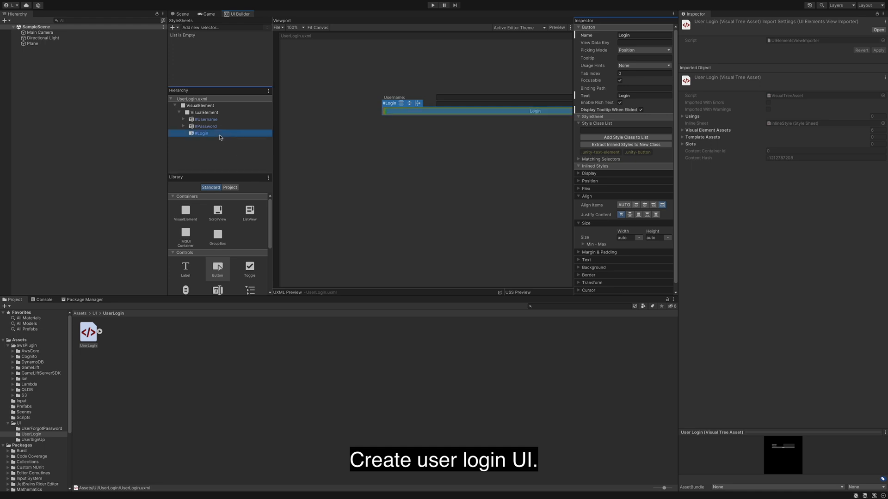
{"action": "key", "text": "ctrl+d"}
{"action": "left_click", "coordinate": [647, 34]}
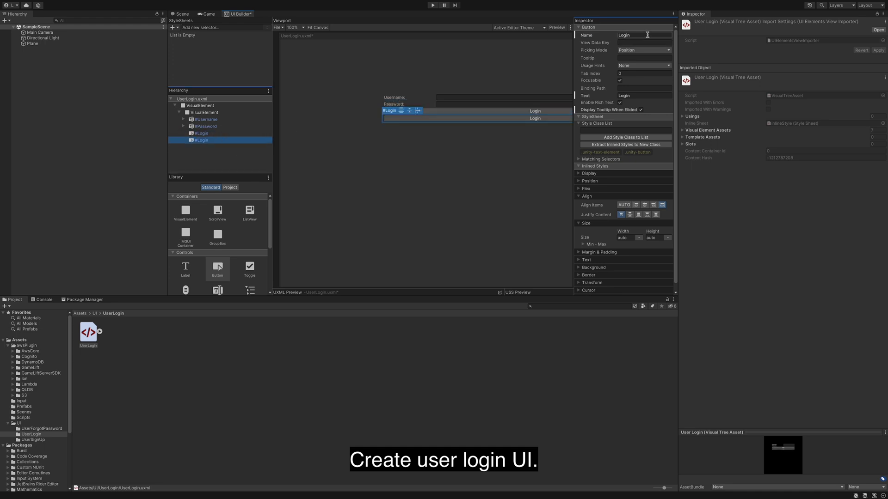
{"action": "type", "text": "SignUp"}
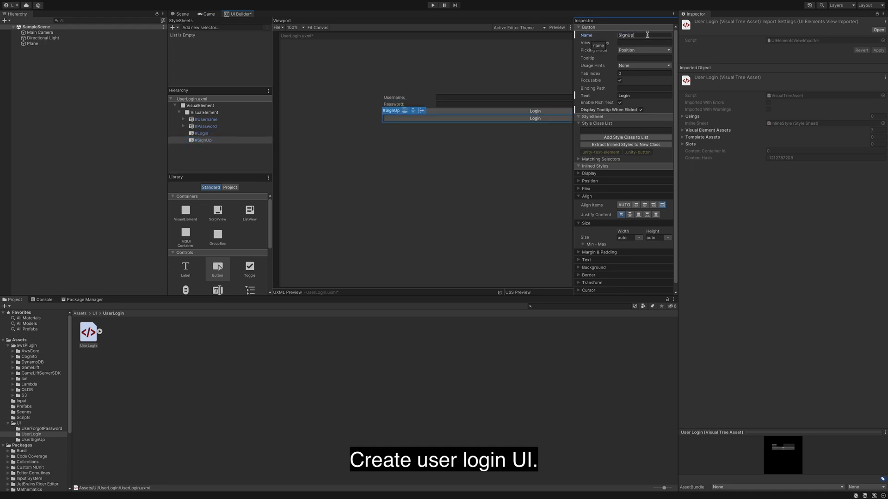
{"action": "left_click", "coordinate": [631, 95]}
{"action": "type", "text": "Sign Up"}
{"action": "key", "text": "ctrl+s"}
Step: Duplicate the SignUp button into a Forgot Password button with the text 'Forgot Password'
{"action": "left_click", "coordinate": [207, 140]}
{"action": "key", "text": "ctrl+d"}
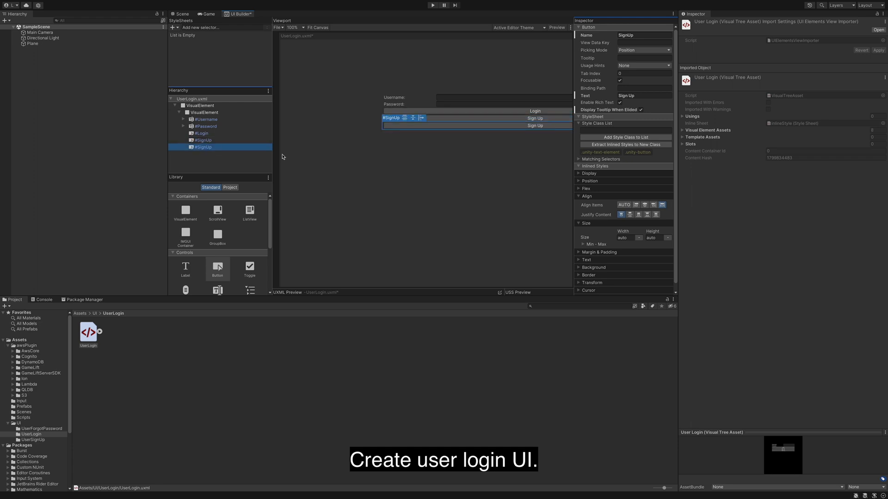
{"action": "left_click", "coordinate": [638, 36]}
{"action": "type", "text": "Forgot"}
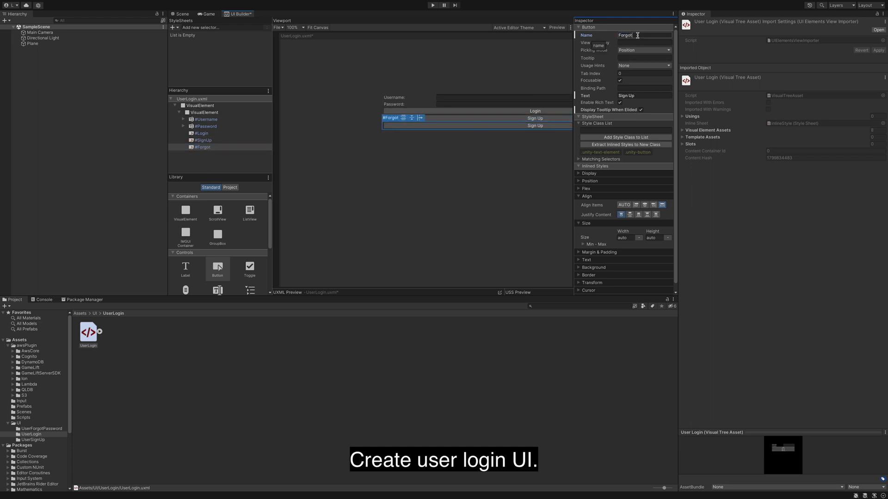
{"action": "key", "text": "space"}
{"action": "type", "text": "Password"}
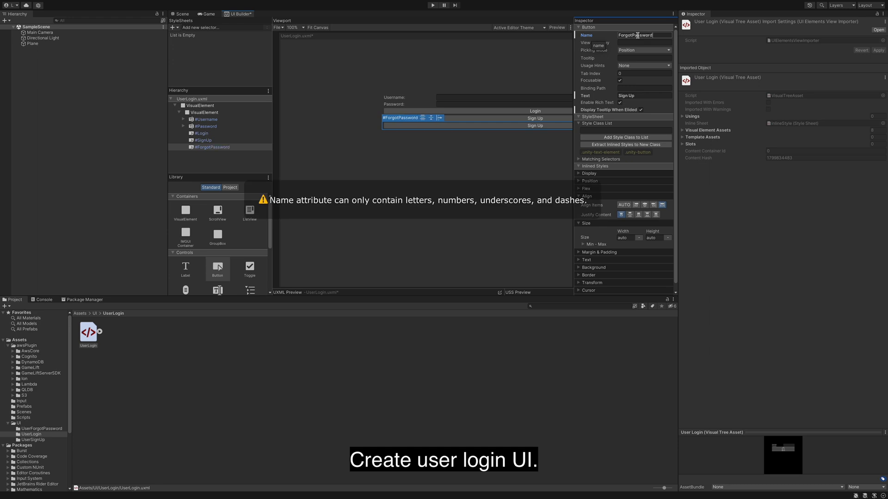
{"action": "left_click", "coordinate": [636, 96]}
{"action": "type", "text": "Forgot Password"}
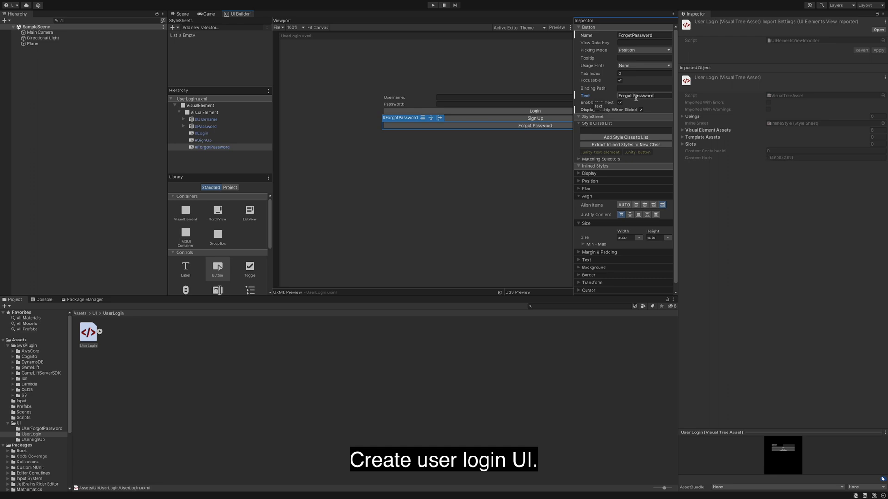
{"action": "left_click", "coordinate": [338, 365]}
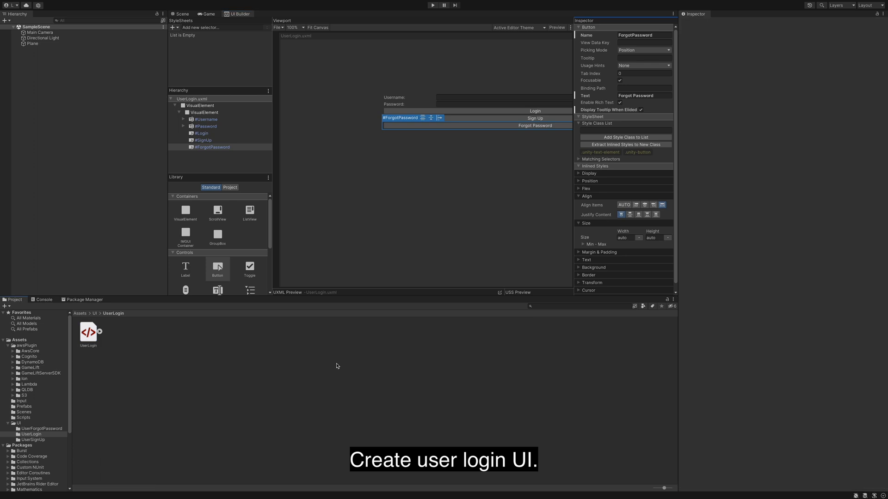
Step: Open the forgot-password UXML in UI Builder and enable Match Game View on its canvas
{"action": "left_click", "coordinate": [94, 314]}
{"action": "double_click", "coordinate": [89, 333]}
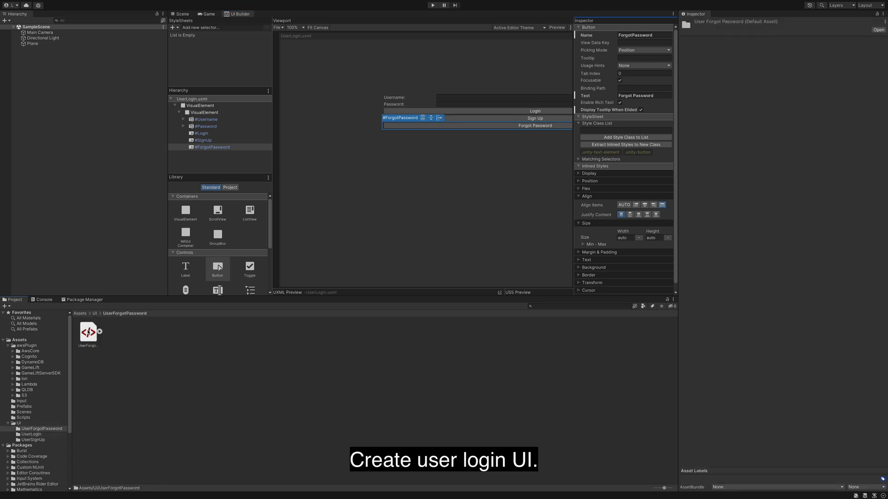
{"action": "left_click", "coordinate": [89, 334]}
{"action": "double_click", "coordinate": [88, 332]}
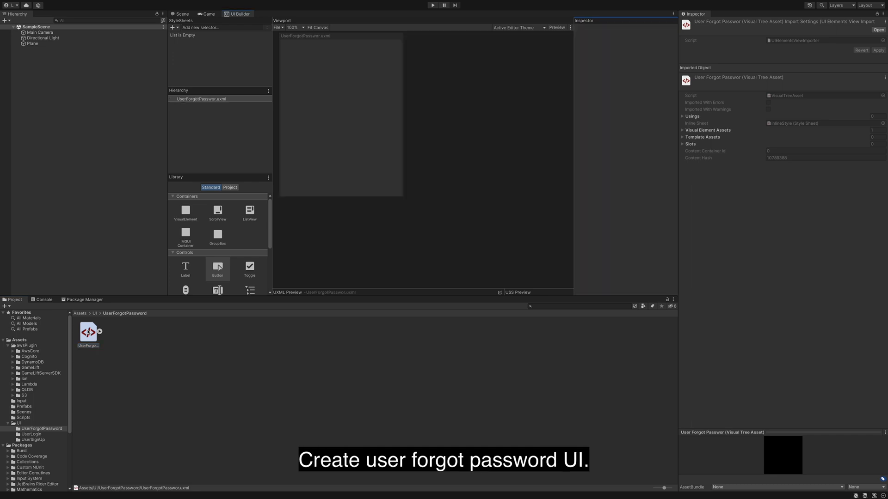
{"action": "left_click", "coordinate": [221, 99]}
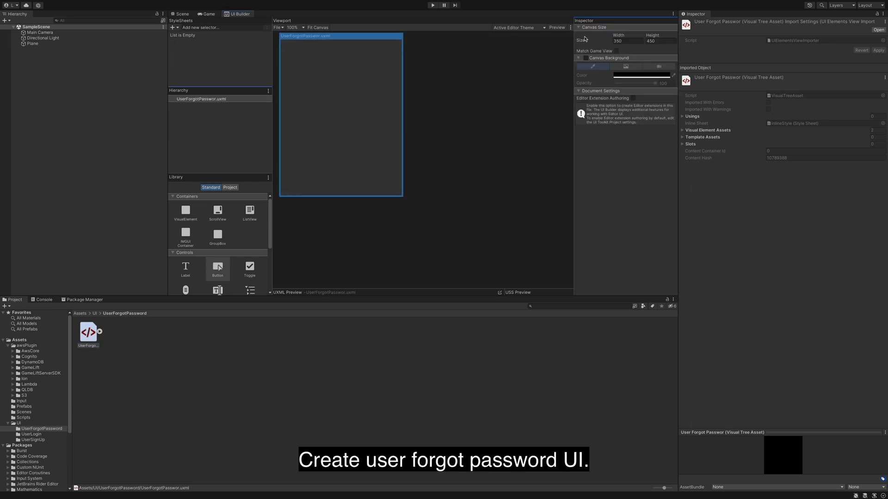
{"action": "left_click", "coordinate": [616, 51]}
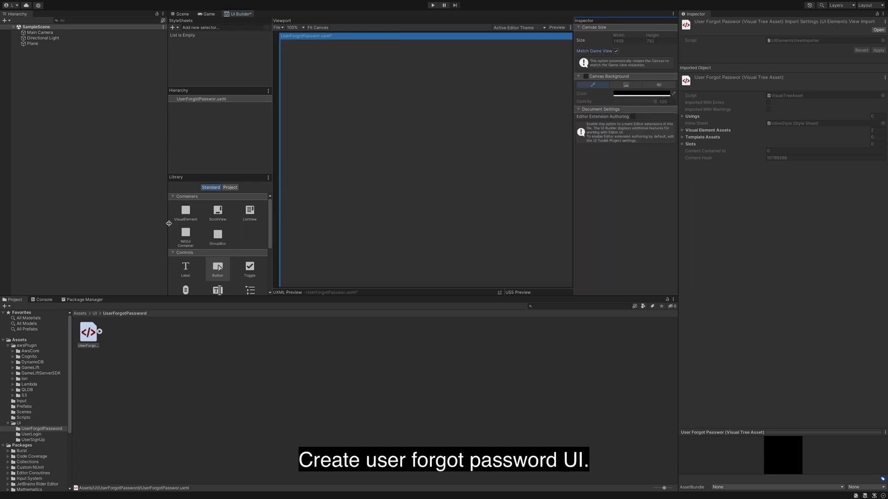
Step: Add a VisualElement sized 100% by 100% with content centered on both axes
{"action": "left_click_drag", "start_coordinate": [184, 212], "coordinate": [214, 110]}
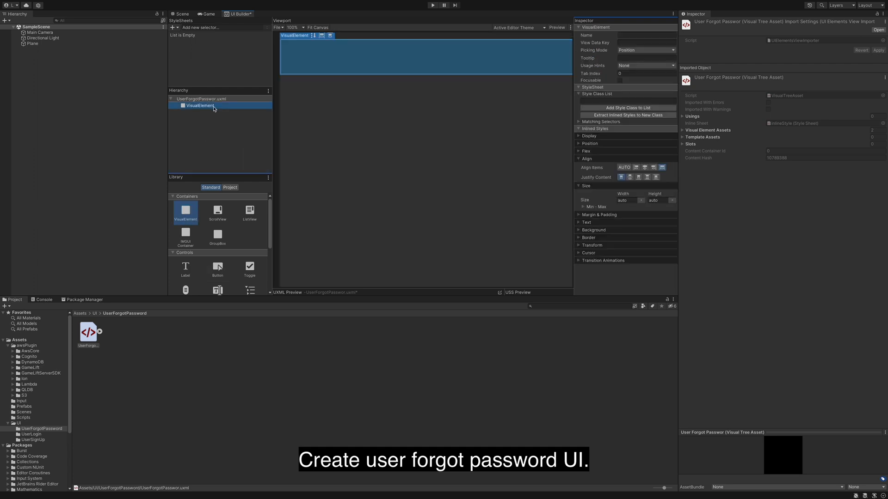
{"action": "left_click", "coordinate": [627, 200]}
{"action": "type", "text": "100"}
{"action": "left_click", "coordinate": [655, 201]}
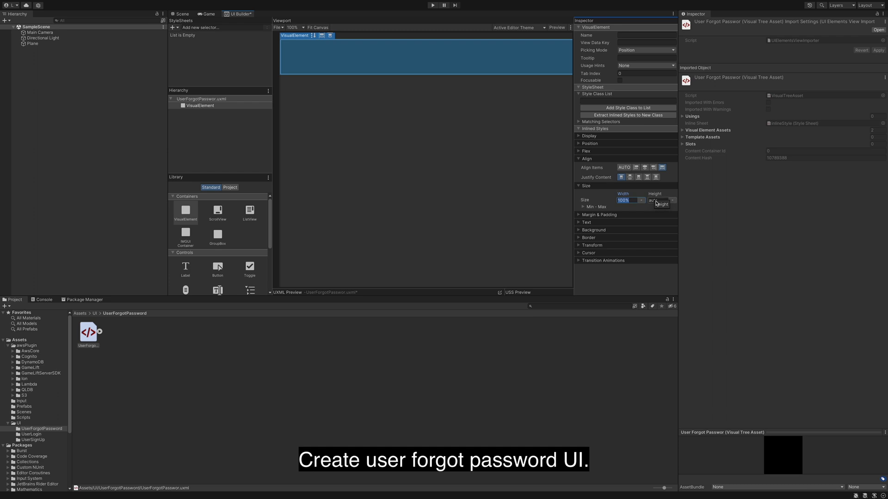
{"action": "key", "text": "Return"}
{"action": "left_click", "coordinate": [654, 201]}
{"action": "type", "text": "100%"}
{"action": "left_click", "coordinate": [629, 176]}
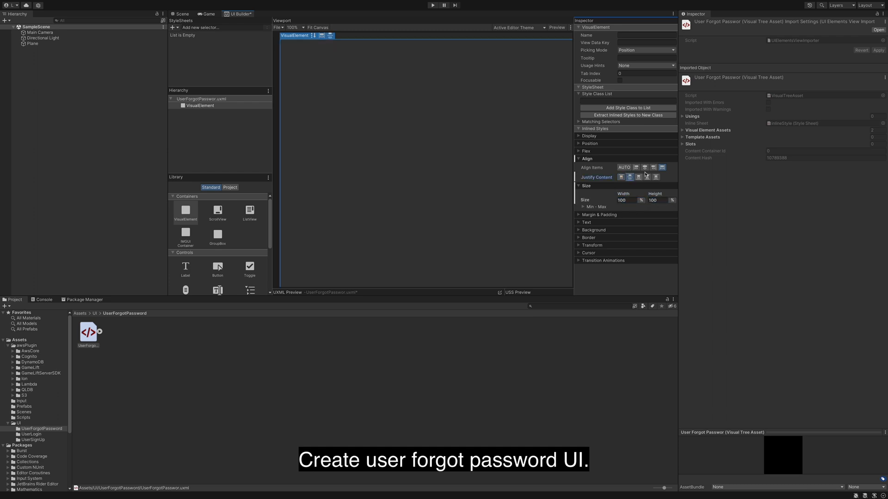
{"action": "left_click", "coordinate": [645, 167]}
Step: Nest a 60% by 60% VisualElement inside it and add a TextField to that panel
{"action": "left_click_drag", "start_coordinate": [185, 212], "coordinate": [210, 114]}
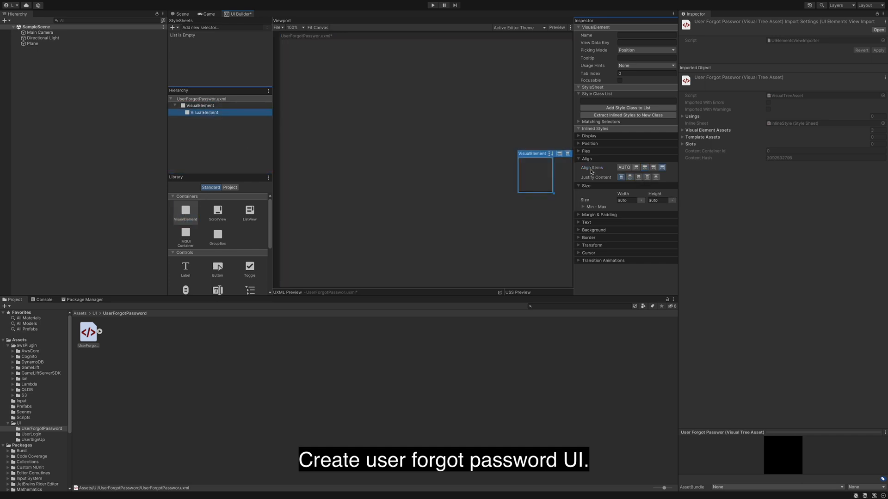
{"action": "left_click", "coordinate": [625, 201]}
{"action": "type", "text": "60"}
{"action": "key", "text": "super+a"}
{"action": "key", "text": "super+c"}
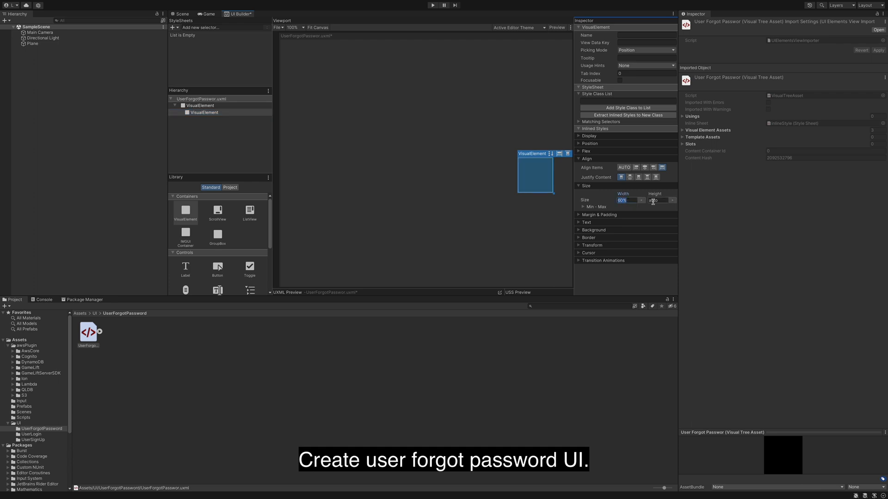
{"action": "left_click", "coordinate": [653, 201]}
{"action": "key", "text": "super+v"}
{"action": "key", "text": "Return"}
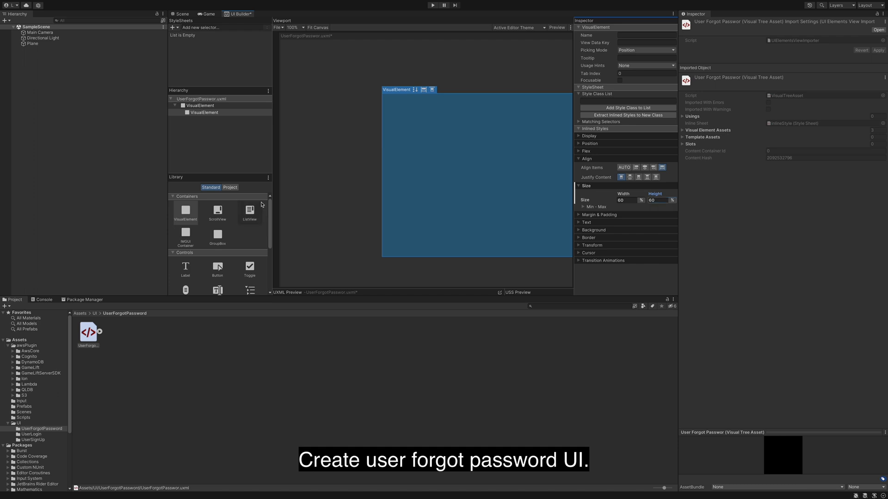
{"action": "left_click_drag", "start_coordinate": [218, 291], "coordinate": [218, 121]}
Step: Name the text field Username, label it 'Username:', clear its Value and Text, and save
{"action": "left_click", "coordinate": [619, 36]}
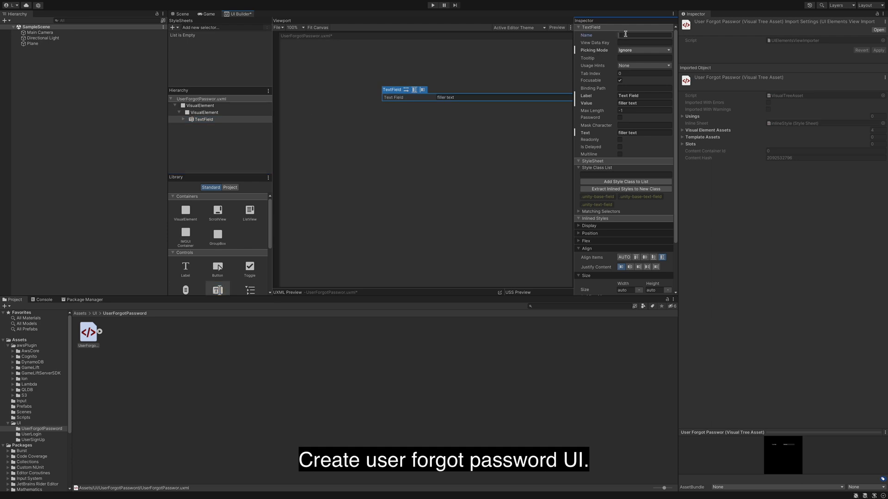
{"action": "type", "text": "Username"}
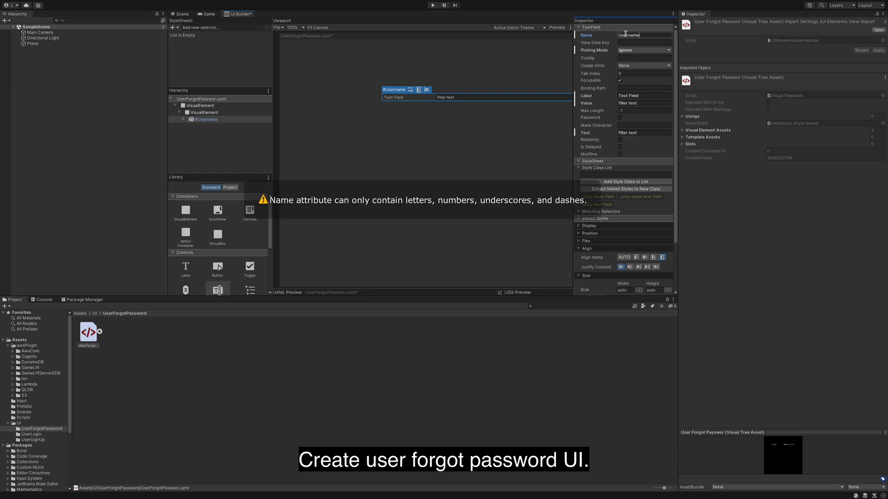
{"action": "left_click", "coordinate": [633, 95]}
{"action": "type", "text": "Username"}
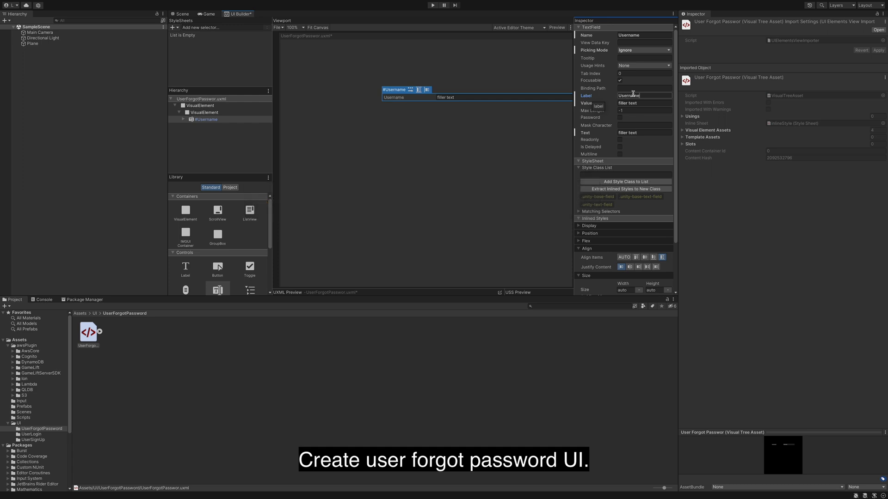
{"action": "type", "text": ":"}
{"action": "left_click", "coordinate": [635, 104]}
{"action": "key", "text": "BackSpace"}
{"action": "left_click", "coordinate": [638, 133]}
{"action": "key", "text": "BackSpace"}
{"action": "key", "text": "ctrl+s"}
Step: Add a button named ForgotPassword reading 'Forgot Password' to the inner panel and save
{"action": "left_click_drag", "start_coordinate": [220, 268], "coordinate": [209, 123]}
{"action": "left_click", "coordinate": [634, 36]}
{"action": "type", "text": "For"}
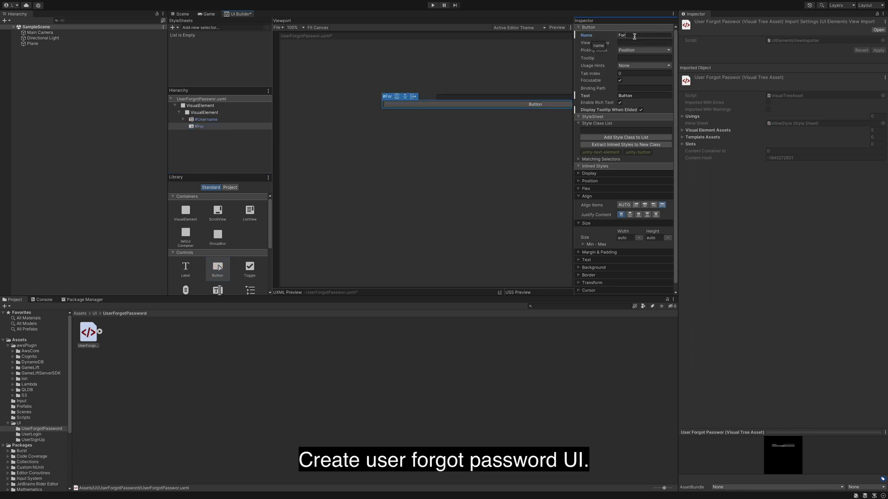
{"action": "type", "text": "gotPassword"}
{"action": "key", "text": "Return"}
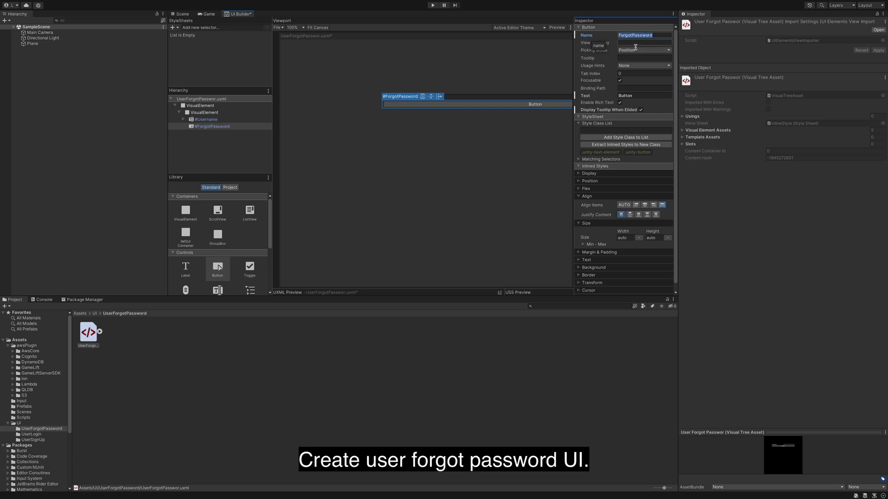
{"action": "left_click", "coordinate": [632, 94]}
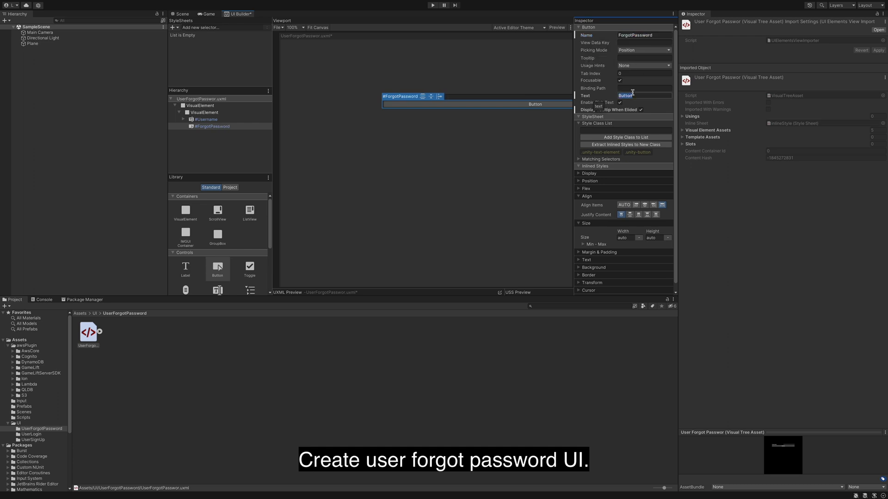
{"action": "type", "text": "Forgot Password"}
{"action": "key", "text": "ctrl+s"}
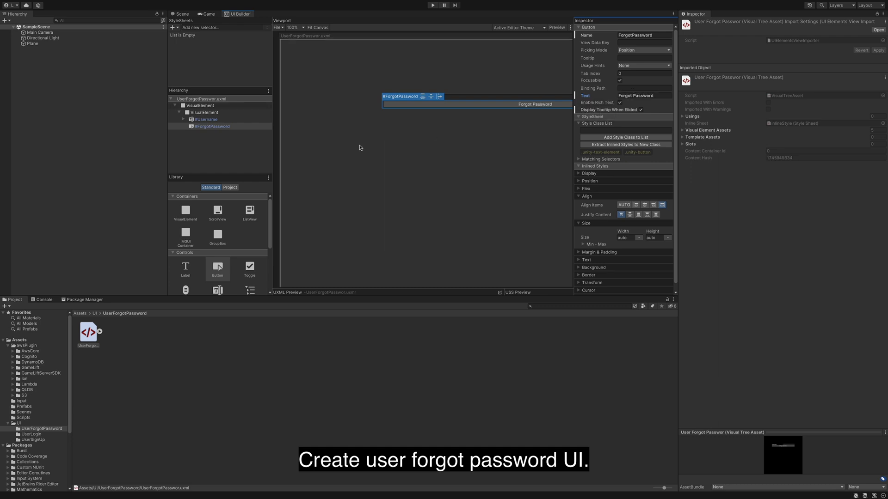
Step: Copy the Username field and paste a duplicate into the form container
{"action": "left_click", "coordinate": [220, 119]}
{"action": "key", "text": "ctrl+c"}
{"action": "left_click", "coordinate": [212, 114]}
{"action": "key", "text": "ctrl+v"}
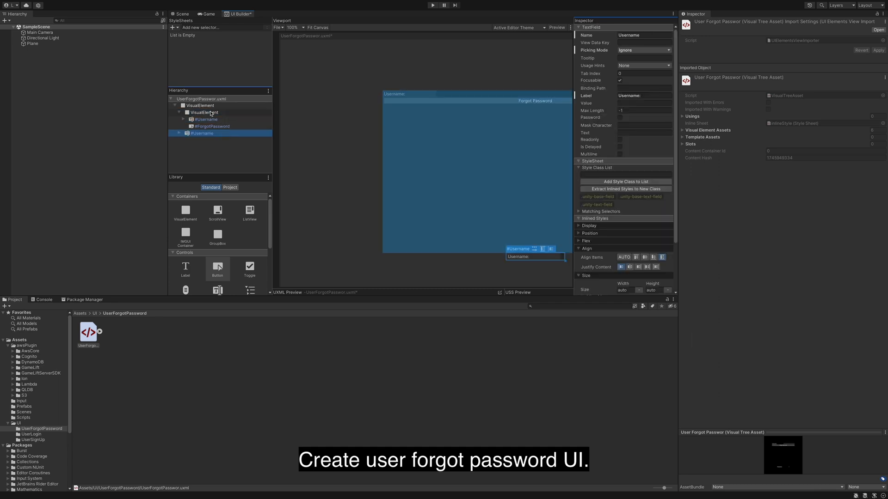
Step: Move the copied field below the button and rename it Password with a Password label
{"action": "left_click_drag", "start_coordinate": [212, 135], "coordinate": [208, 113]}
{"action": "left_click", "coordinate": [640, 34]}
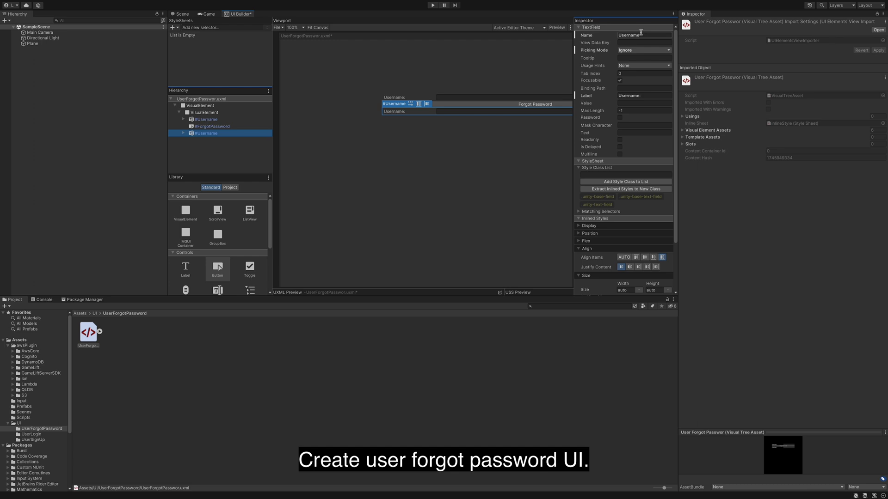
{"action": "type", "text": "Password"}
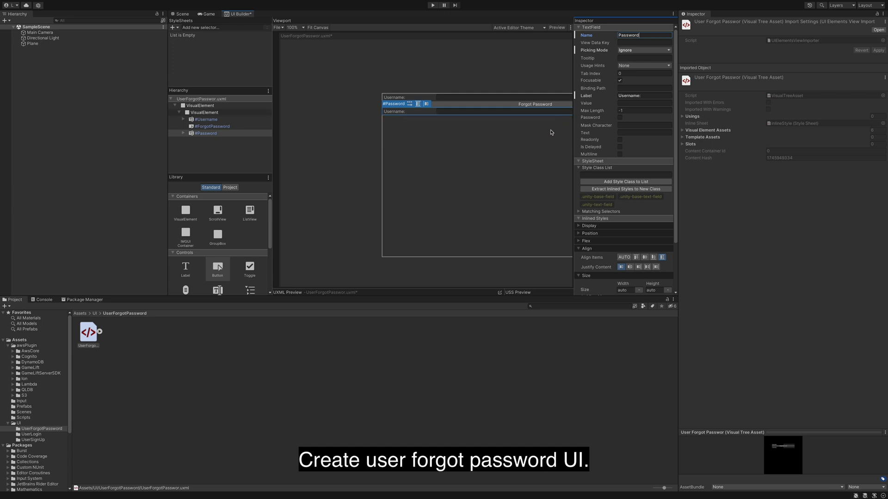
{"action": "left_click", "coordinate": [639, 95]}
{"action": "type", "text": "Password:"}
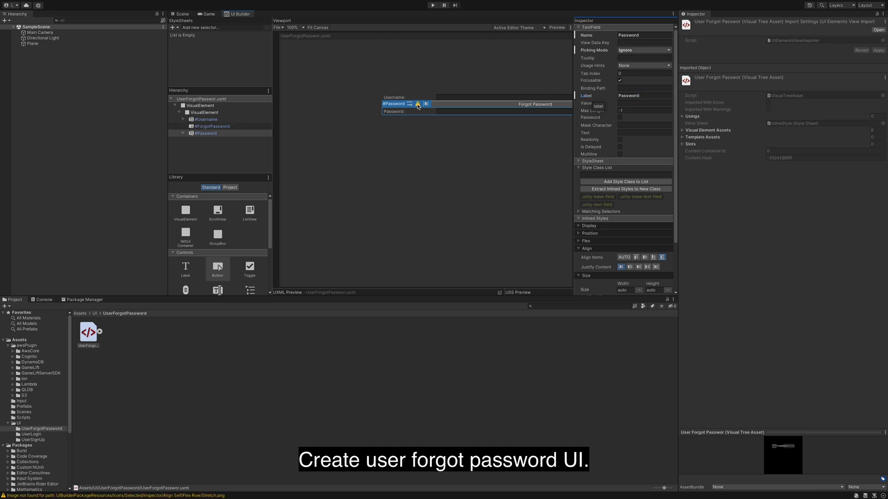
Step: Duplicate the Password field as Code labelled 'Code:' and save the form
{"action": "left_click", "coordinate": [213, 134]}
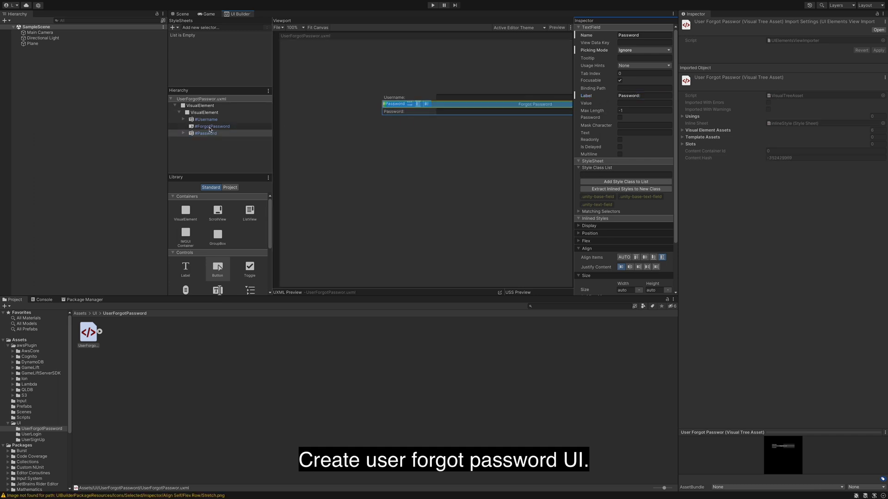
{"action": "left_click", "coordinate": [216, 134]}
{"action": "key", "text": "ctrl+d"}
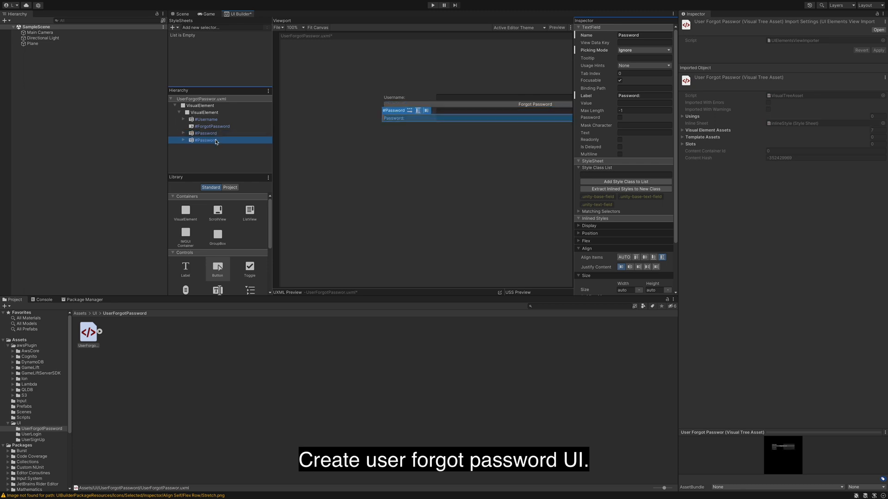
{"action": "left_click", "coordinate": [626, 35]}
{"action": "type", "text": "C"}
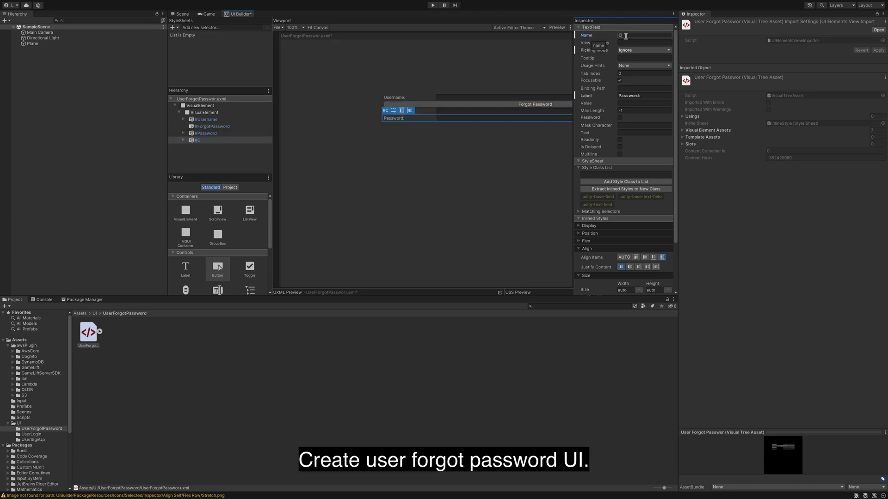
{"action": "type", "text": "ode"}
{"action": "left_click", "coordinate": [629, 96]}
{"action": "type", "text": "C"}
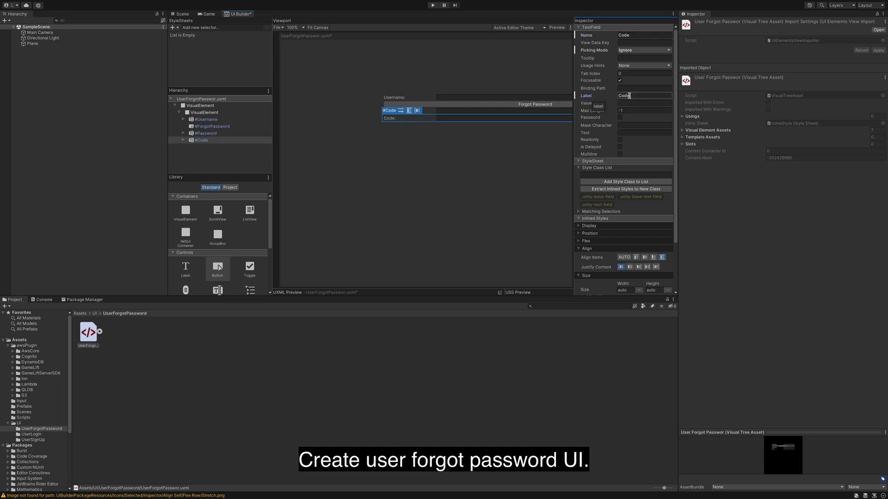
{"action": "type", "text": "ode:"}
{"action": "key", "text": "ctrl+s"}
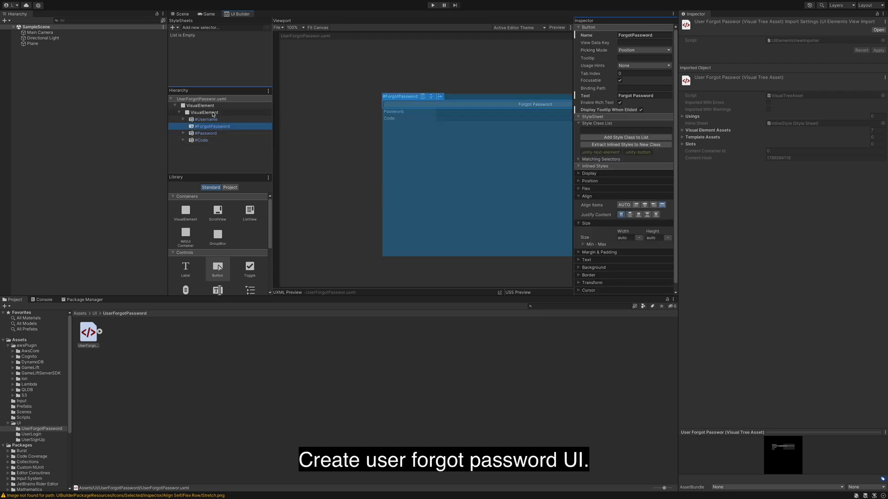
Step: Copy the Forgot Password button below Code as ConfirmForgotPassword reading 'Confirm Forgot Password', and save
{"action": "left_click", "coordinate": [213, 113]}
{"action": "key", "text": "ctrl+v"}
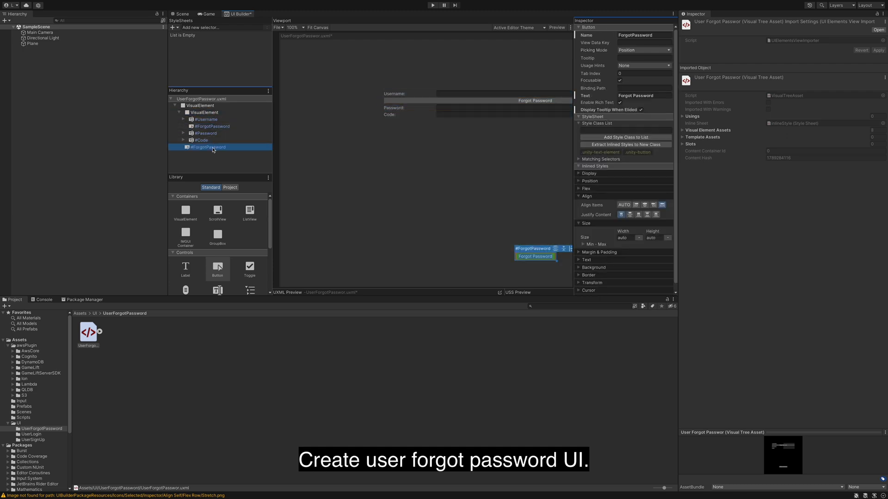
{"action": "left_click_drag", "start_coordinate": [213, 147], "coordinate": [206, 112]}
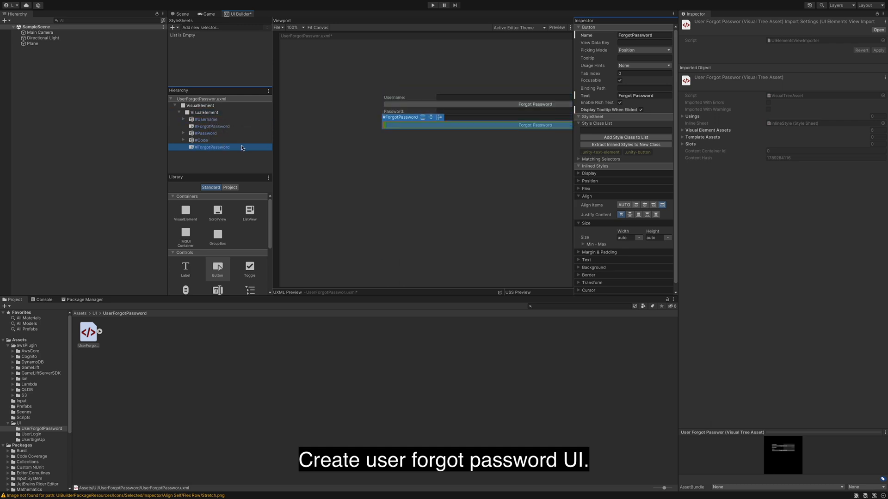
{"action": "left_click", "coordinate": [643, 35]}
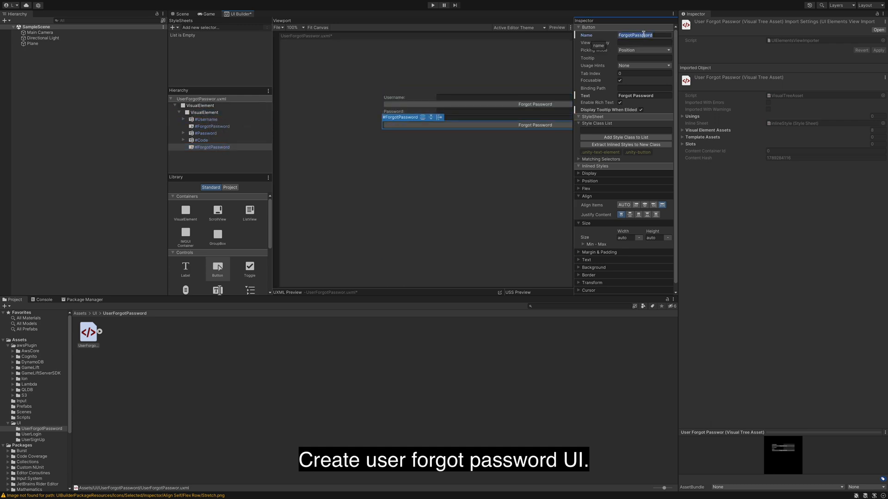
{"action": "type", "text": "ConfirmForgotpa"}
{"action": "key", "text": "BackSpace"}
{"action": "key", "text": "BackSpace"}
{"action": "type", "text": "Password"}
{"action": "left_click", "coordinate": [638, 95]}
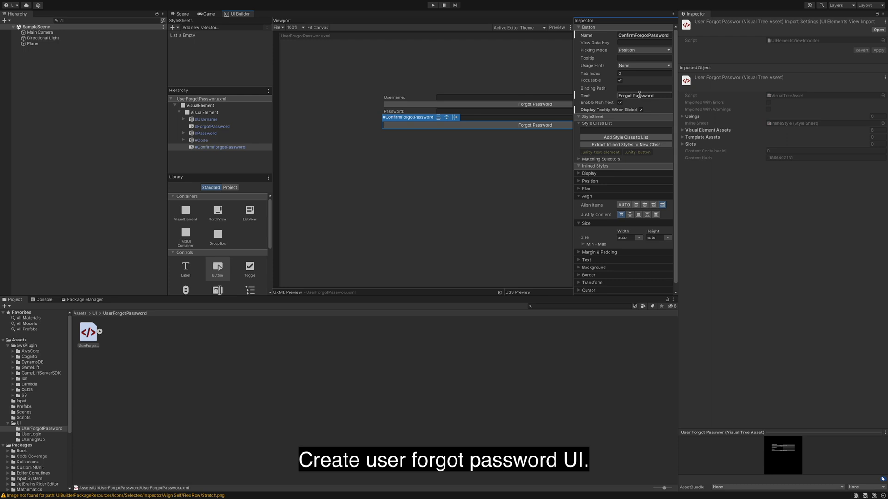
{"action": "key", "text": "Home"}
{"action": "type", "text": "Confirm"}
{"action": "key", "text": "ctrl+s"}
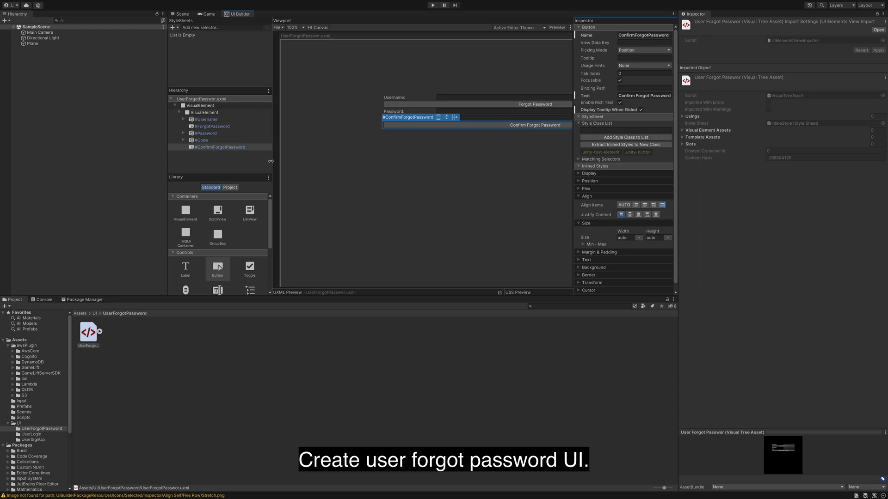
Step: Duplicate it as BackToLogin reading 'Back To Login' and save
{"action": "left_click", "coordinate": [215, 147]}
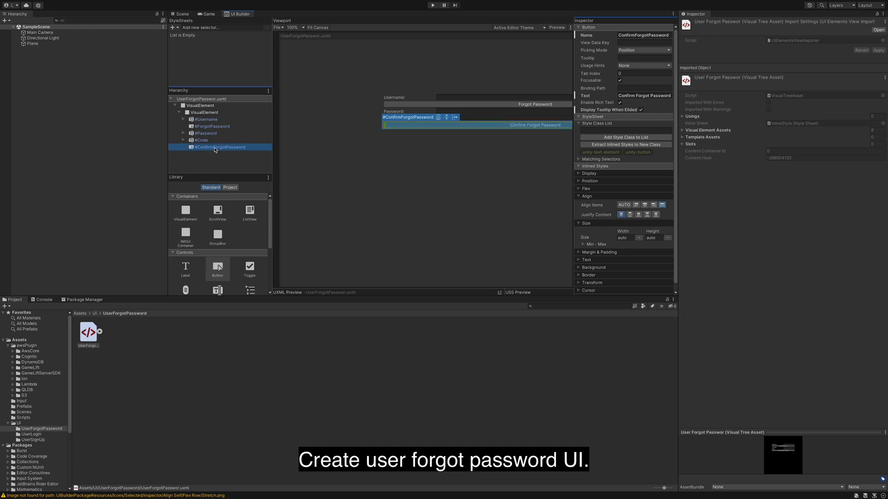
{"action": "key", "text": "ctrl+d"}
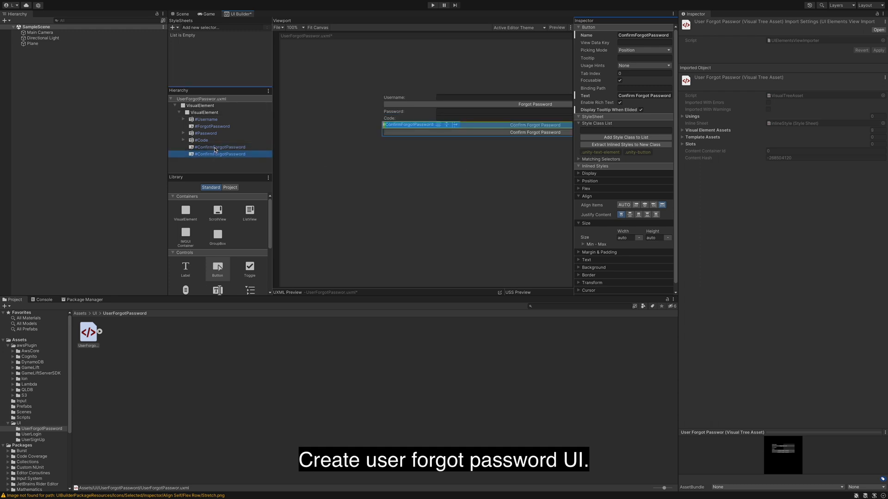
{"action": "left_click", "coordinate": [651, 36]}
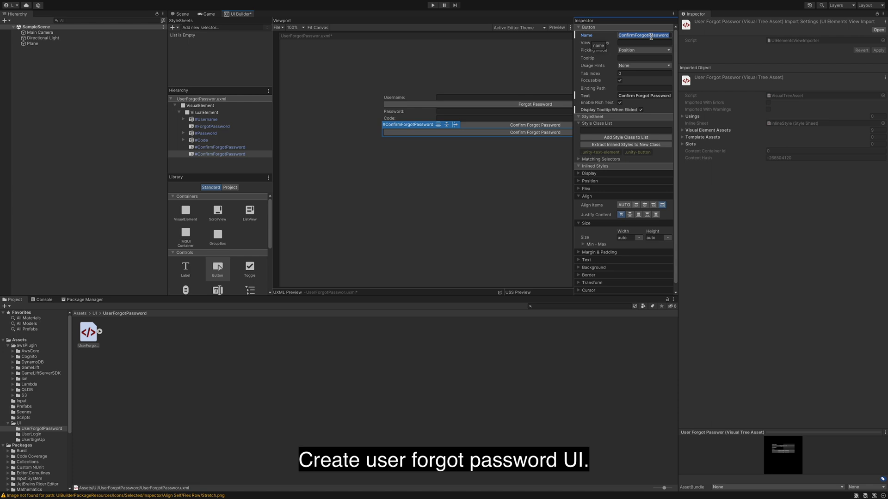
{"action": "type", "text": "BackToLogin"}
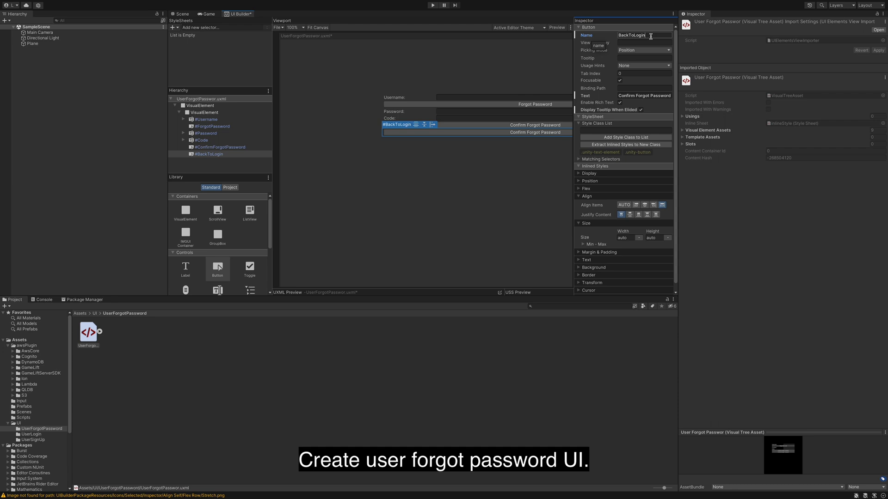
{"action": "left_click", "coordinate": [639, 94]}
{"action": "type", "text": "Back To"}
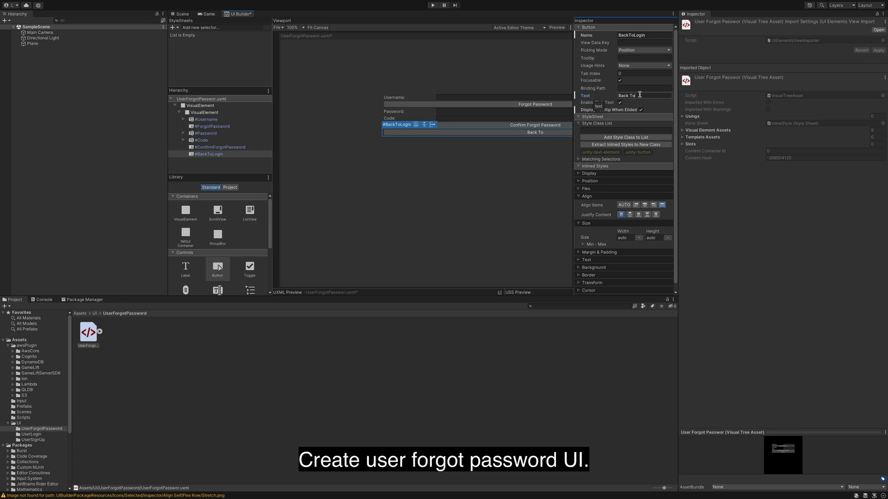
{"action": "type", "text": "Login"}
{"action": "key", "text": "ctrl+s"}
Step: Open UserSignUp.uxml from the UI/UserSignUp folder in UI Builder
{"action": "left_click", "coordinate": [94, 314]}
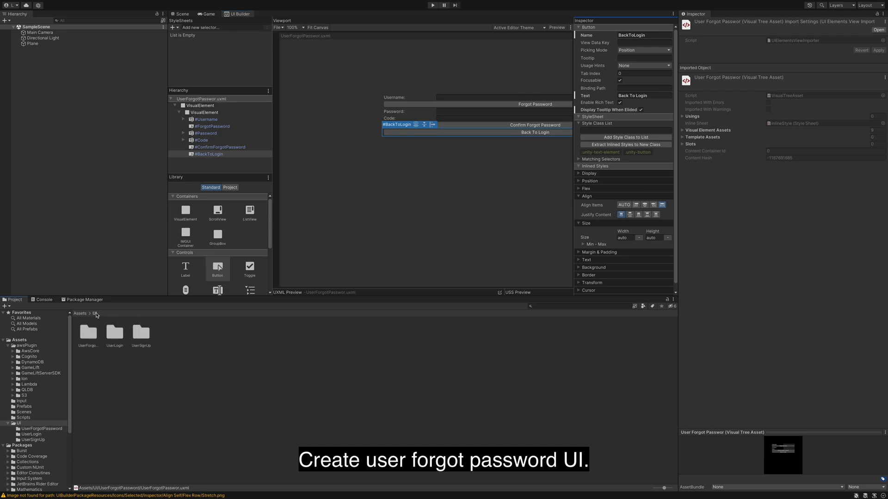
{"action": "double_click", "coordinate": [142, 333]}
{"action": "left_click", "coordinate": [94, 335]}
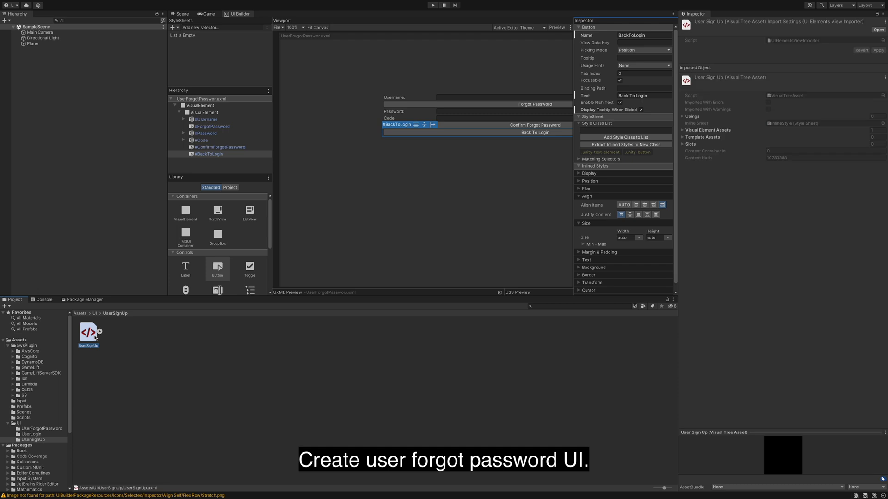
{"action": "double_click", "coordinate": [95, 337]}
Step: Add a root container at 100% width with children centred horizontally and vertically
{"action": "left_click_drag", "start_coordinate": [191, 220], "coordinate": [210, 107]}
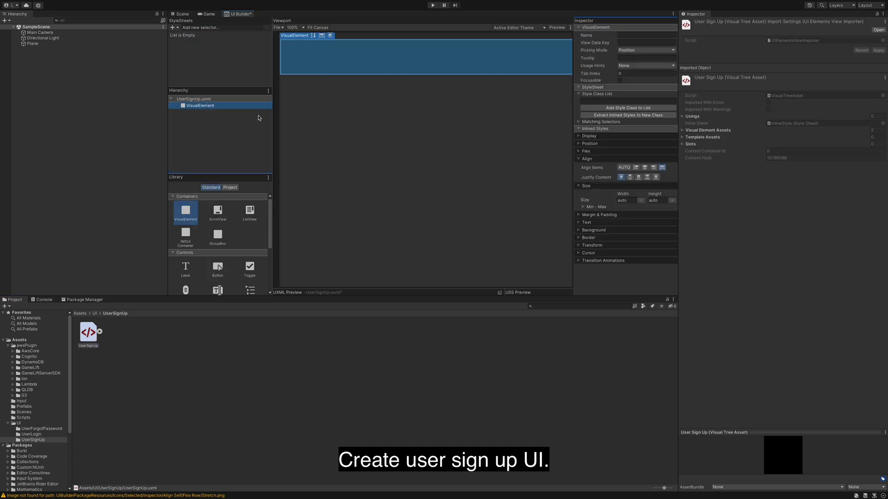
{"action": "left_click", "coordinate": [628, 200]}
{"action": "type", "text": "100%"}
{"action": "key", "text": "Tab"}
{"action": "type", "text": "100%"}
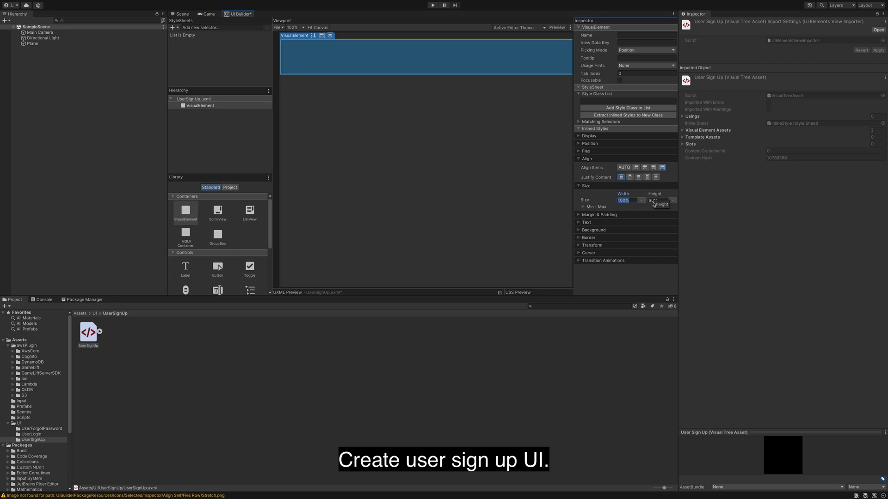
{"action": "left_click", "coordinate": [645, 167]}
{"action": "left_click", "coordinate": [630, 177]}
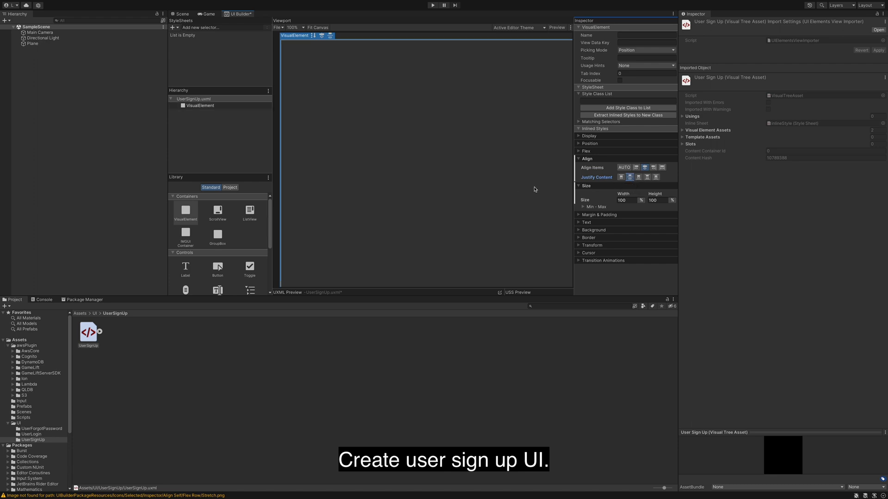
Step: Nest an inner container sized 60% wide and 60% tall inside the root
{"action": "scroll", "coordinate": [513, 190], "scroll_direction": "down", "scroll_amount": 5}
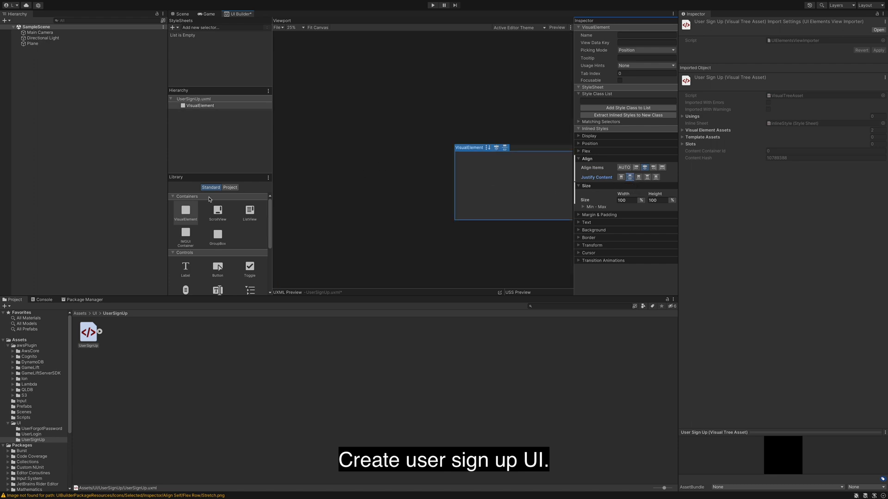
{"action": "left_click_drag", "start_coordinate": [186, 210], "coordinate": [208, 107]}
{"action": "left_click", "coordinate": [625, 201]}
{"action": "type", "text": "6"}
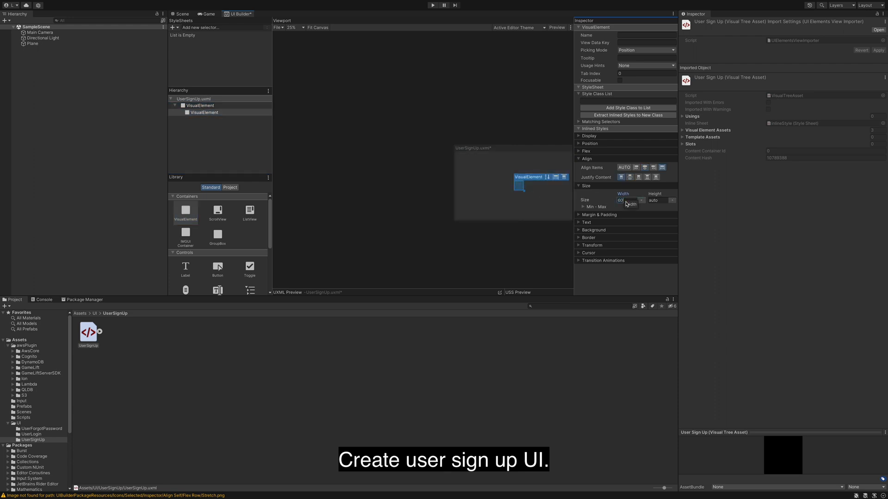
{"action": "type", "text": "0%"}
{"action": "key", "text": "Return"}
{"action": "left_click", "coordinate": [660, 202]}
{"action": "type", "text": "60%"}
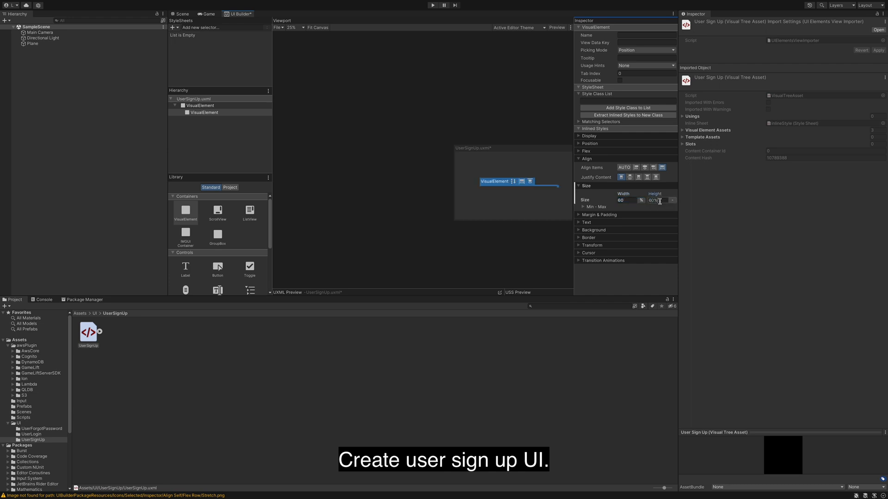
{"action": "key", "text": "Return"}
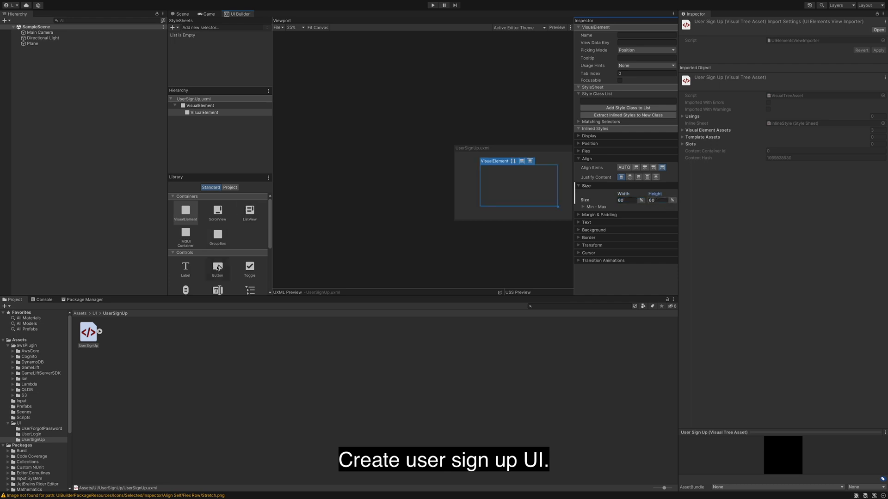
{"action": "scroll", "coordinate": [217, 267], "scroll_direction": "down", "scroll_amount": 5}
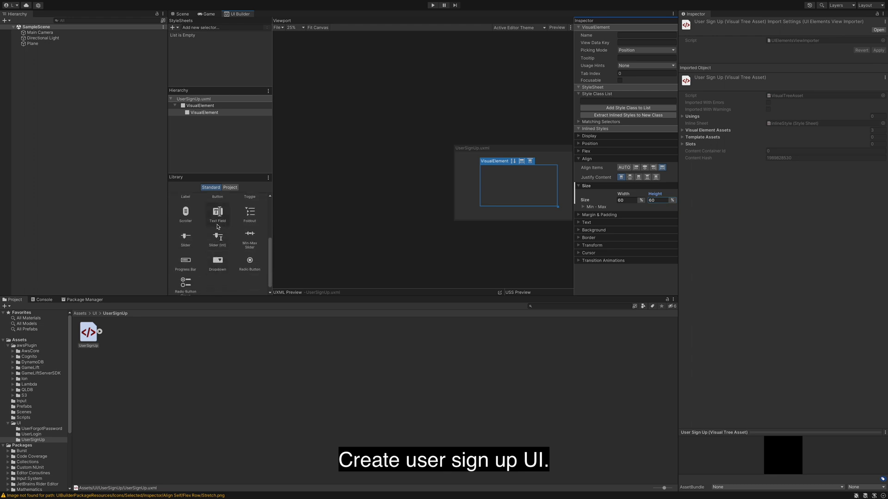
Step: Add a Username text field labelled 'Username:' with its filler value and text cleared
{"action": "left_click_drag", "start_coordinate": [218, 223], "coordinate": [204, 113]}
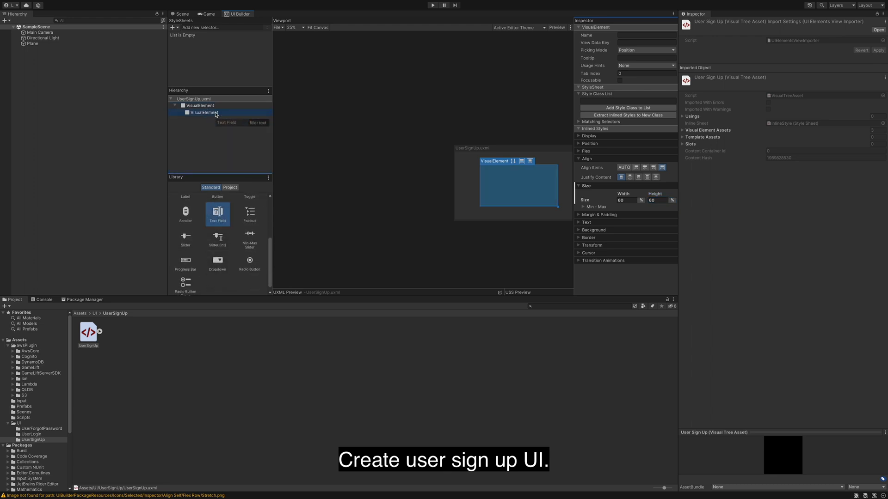
{"action": "left_click", "coordinate": [655, 34]}
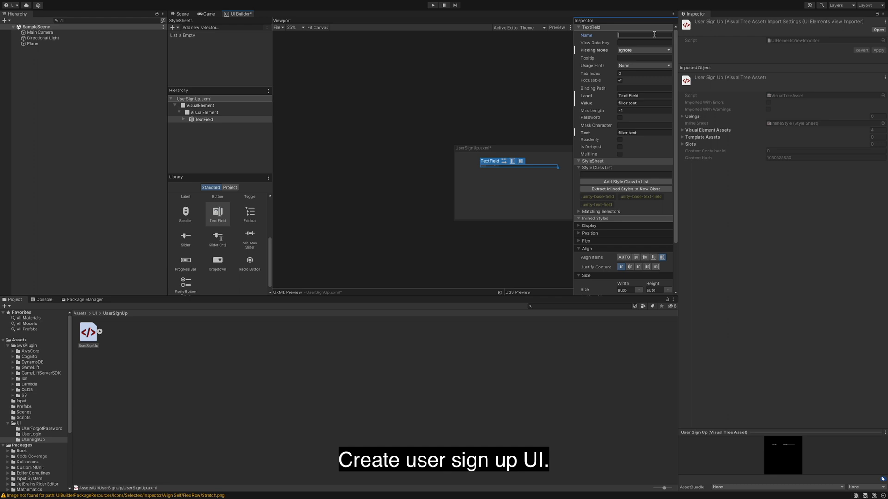
{"action": "type", "text": "Username"}
{"action": "key", "text": "Return"}
{"action": "left_click", "coordinate": [641, 95]}
{"action": "type", "text": "Username"}
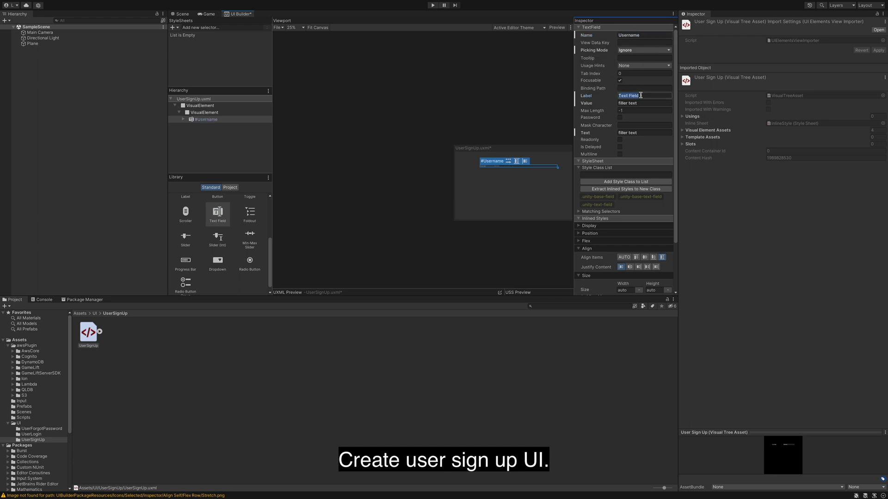
{"action": "type", "text": ":"}
{"action": "key", "text": "Tab"}
{"action": "key", "text": "BackSpace"}
{"action": "left_click", "coordinate": [633, 133]}
{"action": "key", "text": "BackSpace"}
Step: Duplicate the field as Password with the label 'Password:'
{"action": "left_click", "coordinate": [213, 120]}
{"action": "key", "text": "ctrl+d"}
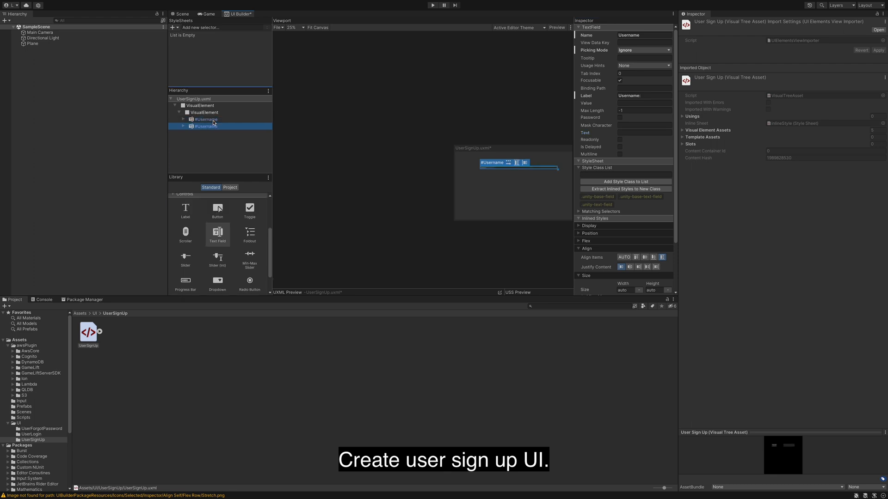
{"action": "left_click", "coordinate": [633, 34]}
{"action": "type", "text": "Passwo"}
{"action": "type", "text": "rd"}
{"action": "key", "text": "Return"}
{"action": "key", "text": "ctrl+c"}
{"action": "left_click", "coordinate": [638, 97]}
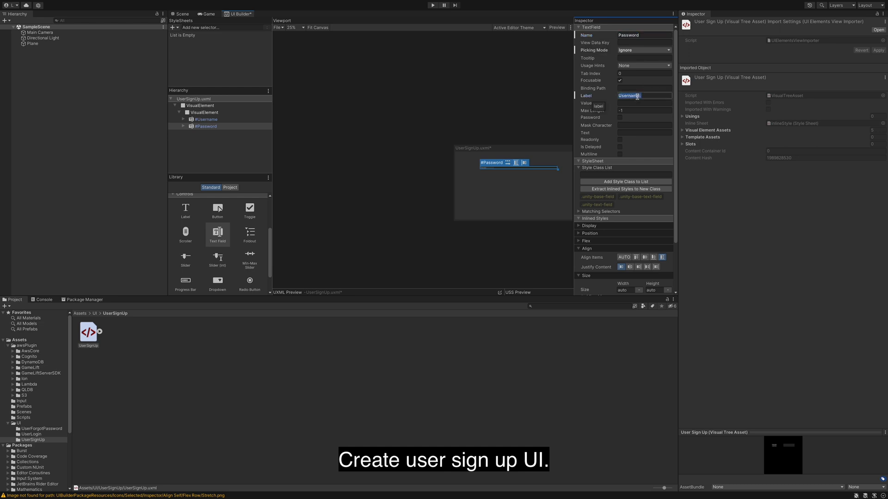
{"action": "double_click", "coordinate": [621, 96]}
{"action": "key", "text": "ctrl+v"}
Step: Duplicate the Password field as Email labelled 'Email:' and save
{"action": "left_click", "coordinate": [235, 127]}
{"action": "key", "text": "ctrl+d"}
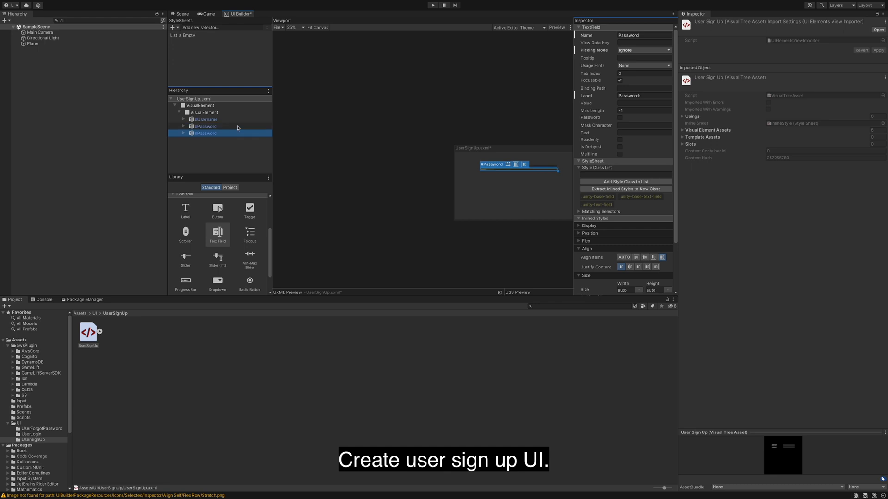
{"action": "left_click", "coordinate": [632, 35]}
{"action": "type", "text": "Email"}
{"action": "left_click", "coordinate": [624, 95]}
{"action": "type", "text": "Emai"}
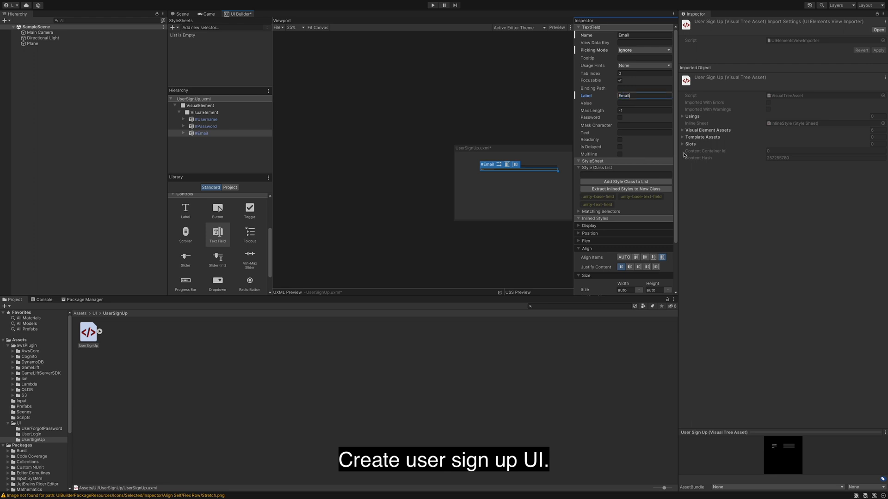
{"action": "key", "text": "ctrl+s"}
Step: Duplicate the Email field as Nickname labelled 'Nickname:' and save
{"action": "left_click", "coordinate": [233, 134]}
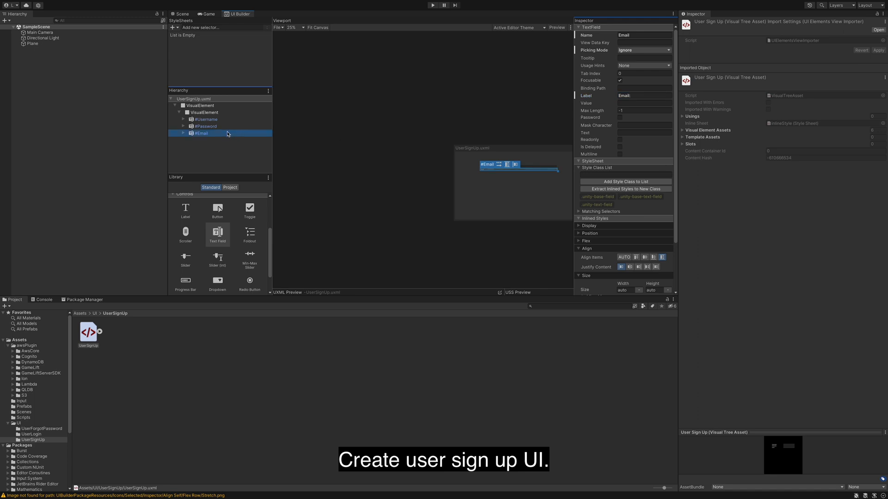
{"action": "key", "text": "ctrl+d"}
{"action": "left_click", "coordinate": [645, 35]}
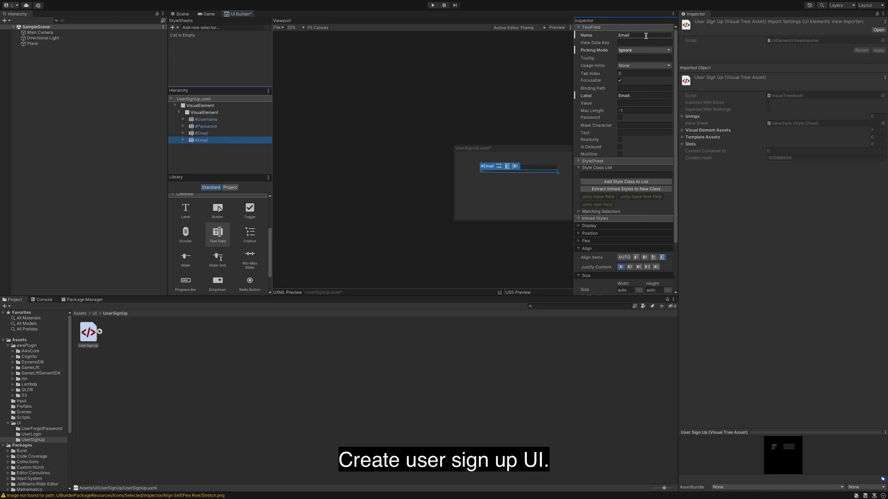
{"action": "type", "text": "Nickname"}
{"action": "left_click", "coordinate": [623, 94]}
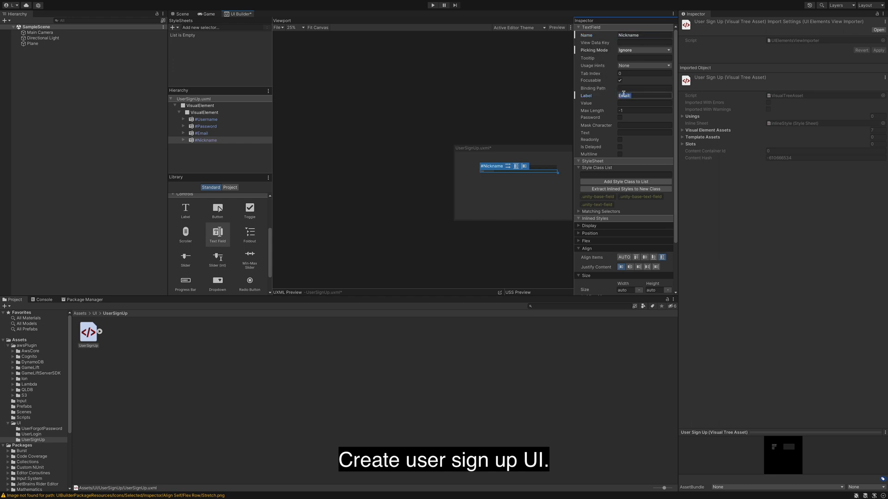
{"action": "type", "text": "Nickname:"}
{"action": "key", "text": "Return"}
{"action": "key", "text": "ctrl+s"}
Step: Add a button named SignUp with the caption 'Sign Up' and save
{"action": "left_click_drag", "start_coordinate": [226, 218], "coordinate": [209, 124]}
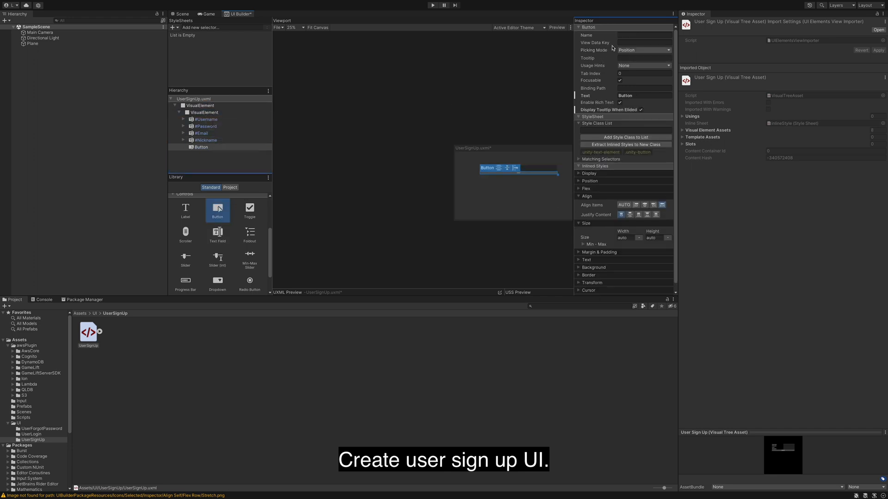
{"action": "type", "text": "Sign"}
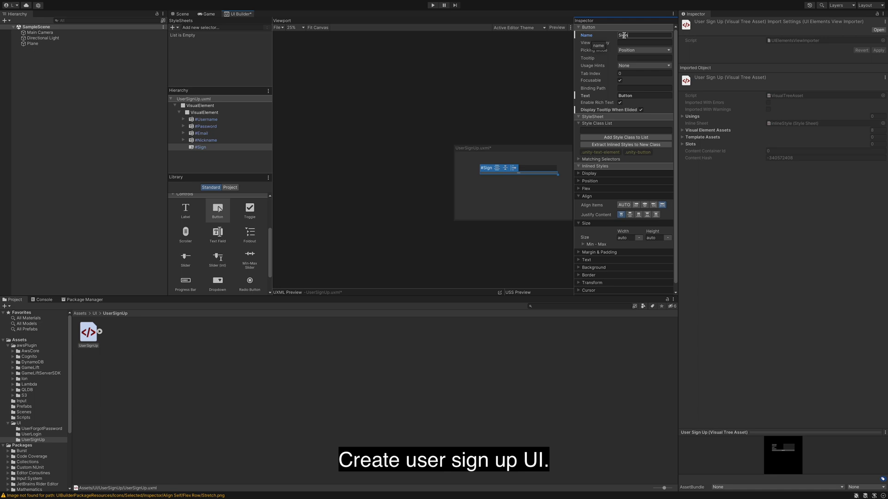
{"action": "type", "text": "Up"}
{"action": "key", "text": "Return"}
{"action": "key", "text": "ctrl+c"}
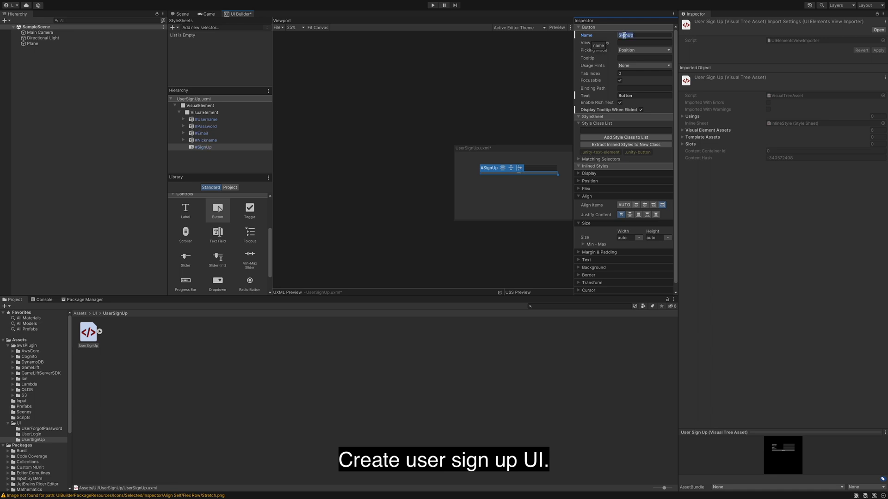
{"action": "left_click", "coordinate": [634, 94]}
{"action": "key", "text": "ctrl+v"}
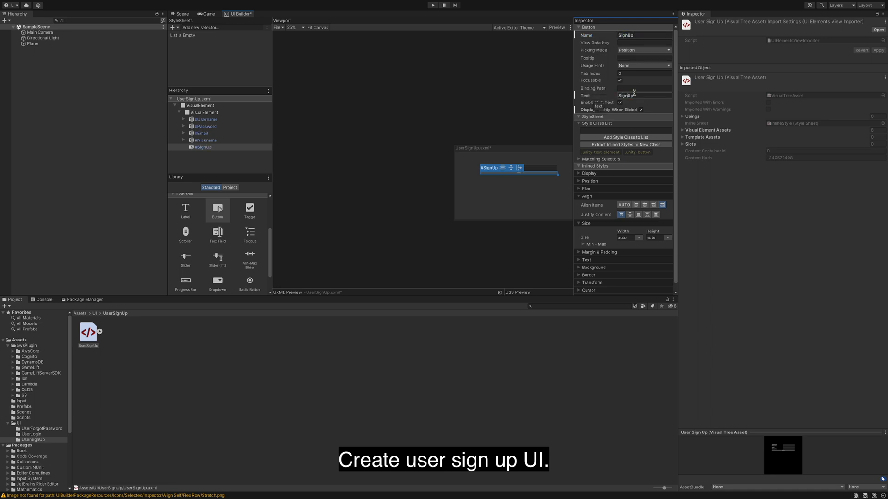
{"action": "key", "text": "ctrl+s"}
Step: Duplicate the Nickname field as Code labelled 'Code:' below the Sign Up button
{"action": "scroll", "coordinate": [539, 179], "scroll_direction": "up", "scroll_amount": 5}
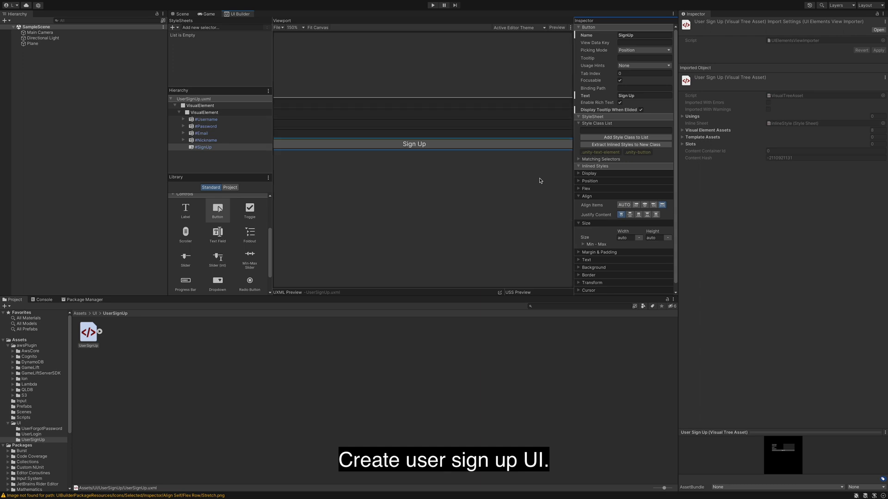
{"action": "scroll", "coordinate": [461, 180], "scroll_direction": "down", "scroll_amount": 1}
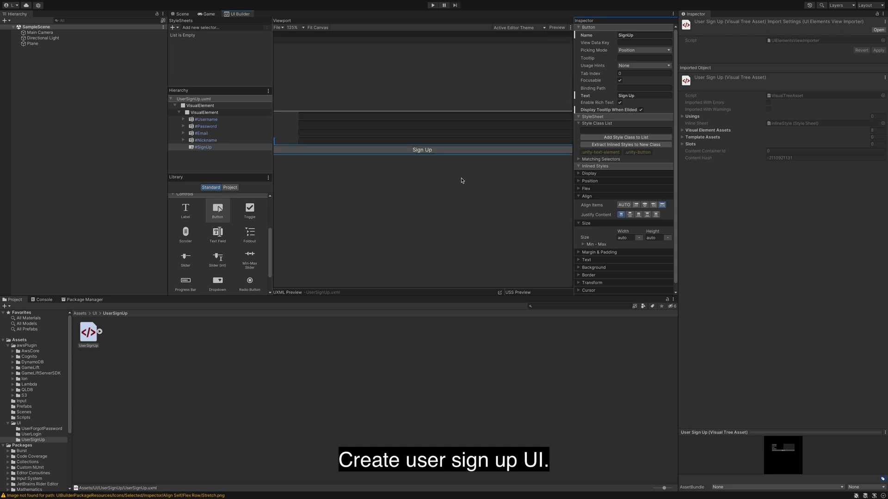
{"action": "scroll", "coordinate": [461, 180], "scroll_direction": "down", "scroll_amount": 1}
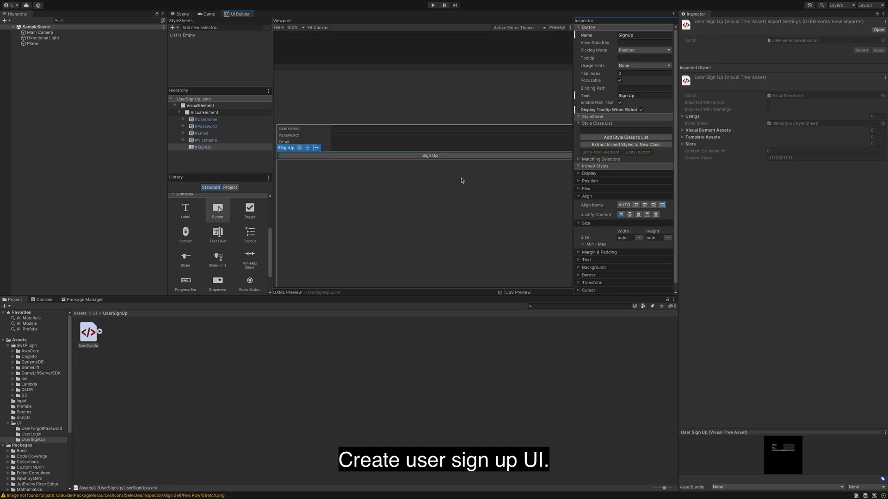
{"action": "left_click", "coordinate": [222, 160]}
{"action": "left_click", "coordinate": [214, 142]}
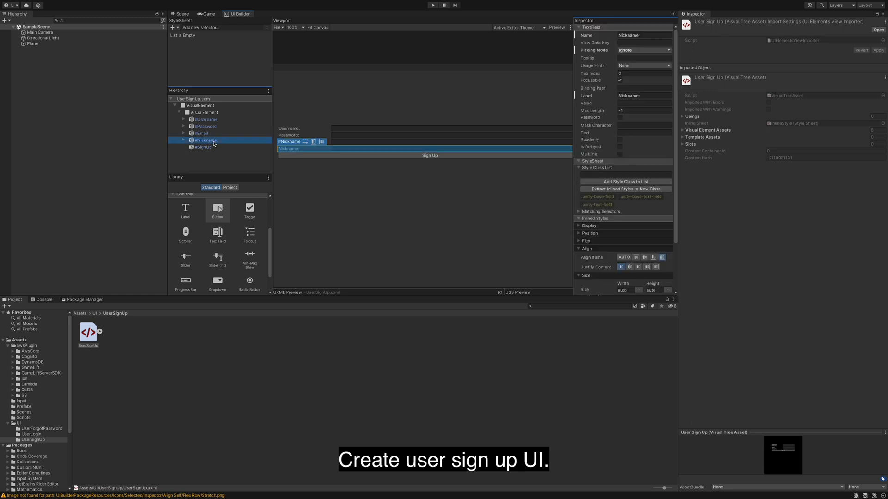
{"action": "key", "text": "ctrl+d"}
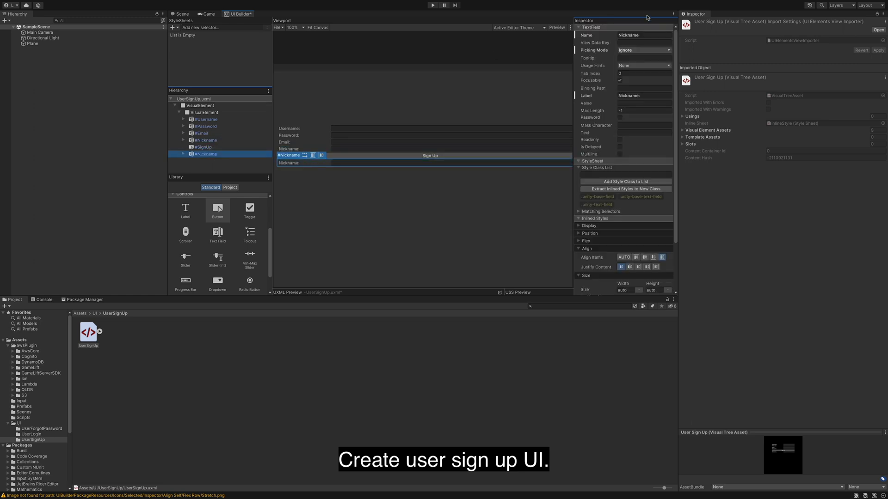
{"action": "left_click", "coordinate": [640, 35]}
{"action": "type", "text": "Code"}
{"action": "key", "text": "Return"}
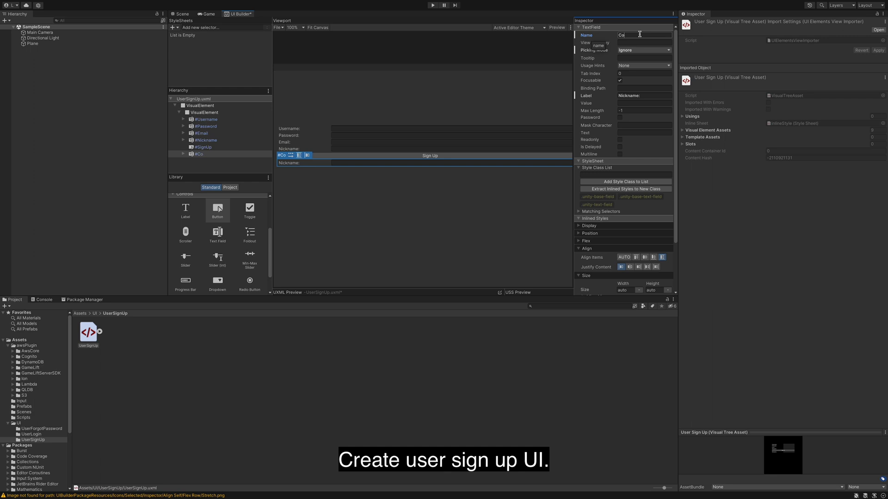
{"action": "left_click", "coordinate": [631, 94]}
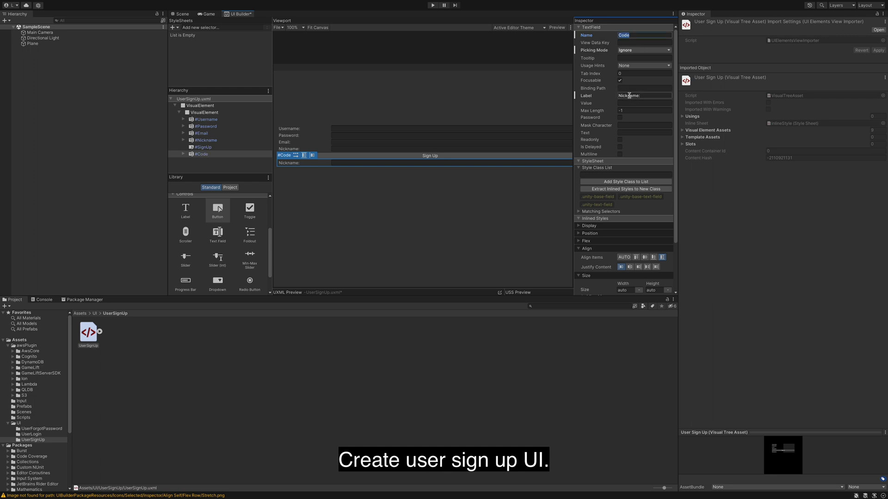
{"action": "type", "text": "Code:"}
{"action": "key", "text": "Return"}
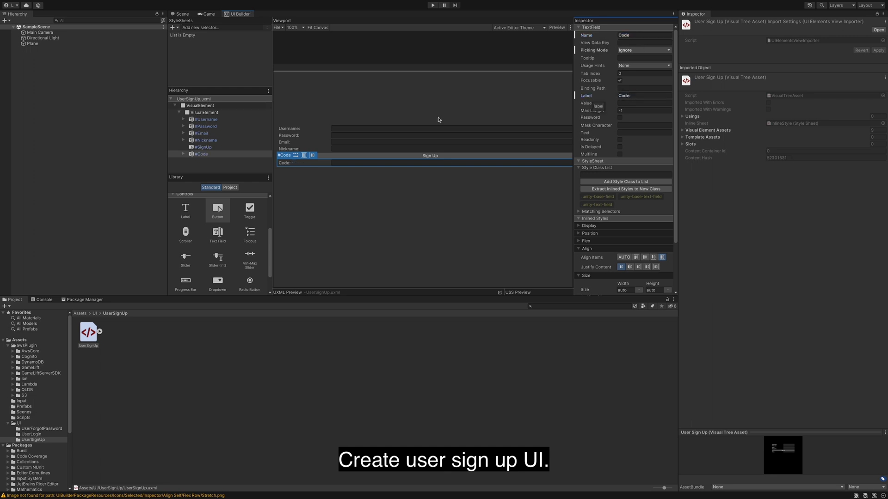
{"action": "left_click", "coordinate": [209, 153]}
{"action": "left_click", "coordinate": [209, 147]}
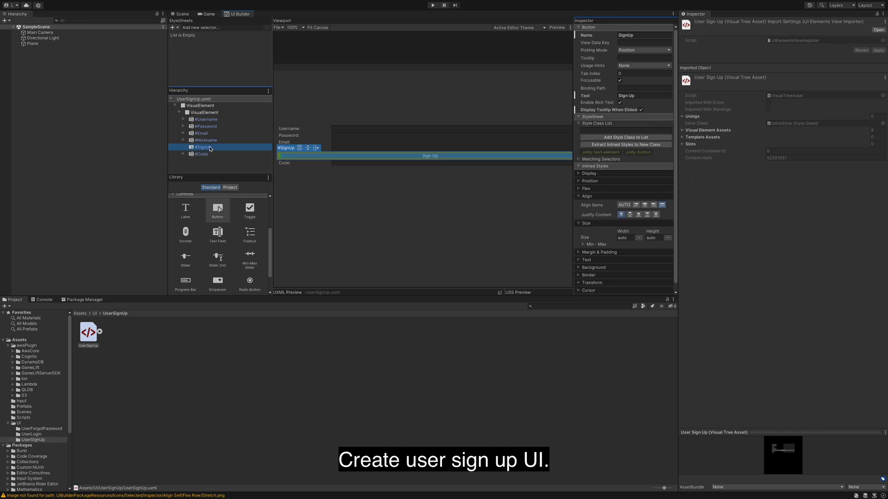
Step: Duplicate the SignUp button as ConfirmSignUp reading 'Confirm Sign Up' and save
{"action": "key", "text": "ctrl+d"}
{"action": "left_click", "coordinate": [630, 36]}
{"action": "key", "text": "Home"}
{"action": "type", "text": "Confirm"}
{"action": "left_click", "coordinate": [625, 96]}
{"action": "key", "text": "Home"}
{"action": "type", "text": "Confirm"}
{"action": "key", "text": "ctrl+s"}
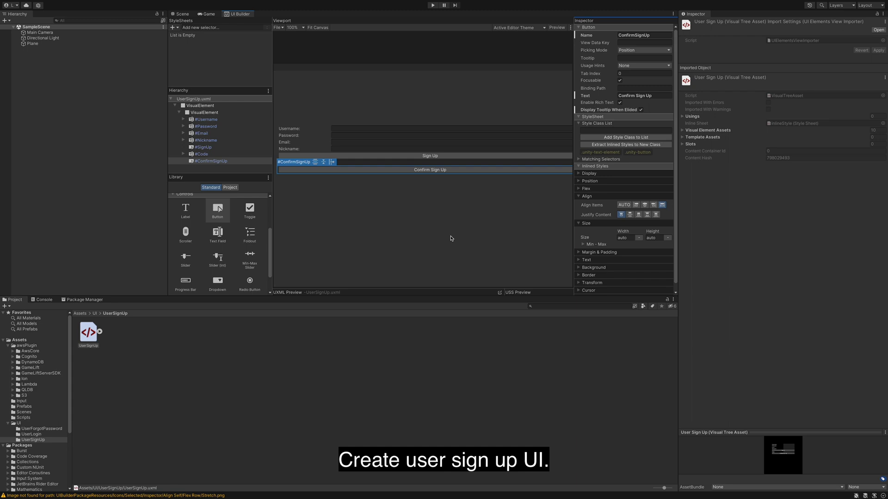
Step: Duplicate it as BackToLogin reading 'Back To Login' and save
{"action": "left_click", "coordinate": [213, 162]}
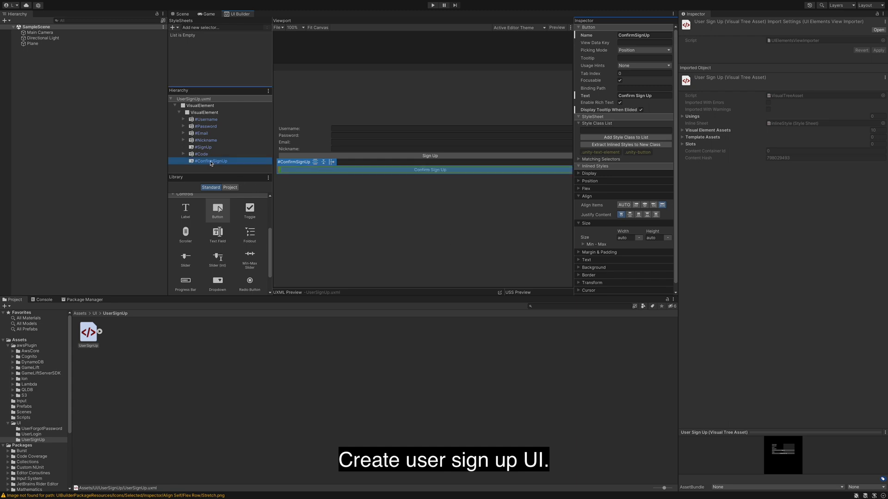
{"action": "key", "text": "ctrl+d"}
{"action": "left_click", "coordinate": [643, 36]}
{"action": "type", "text": "BackT"}
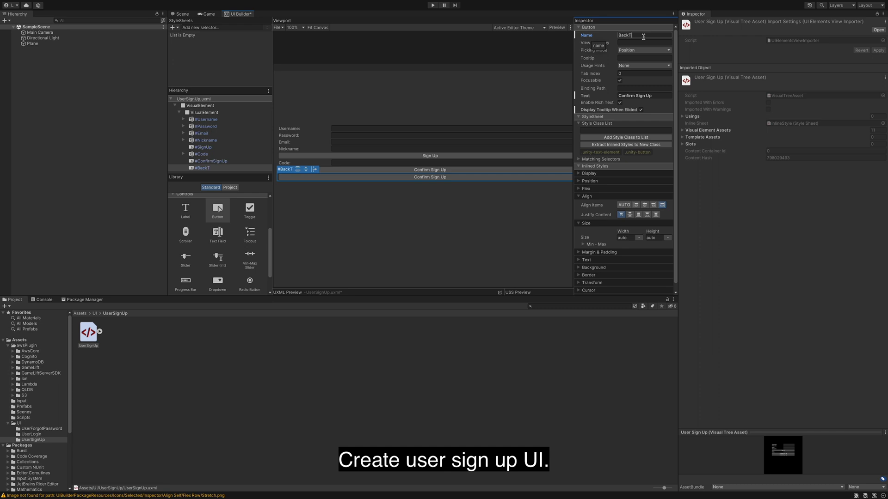
{"action": "type", "text": "oLogin"}
{"action": "left_click", "coordinate": [638, 96]}
{"action": "type", "text": "Bac"}
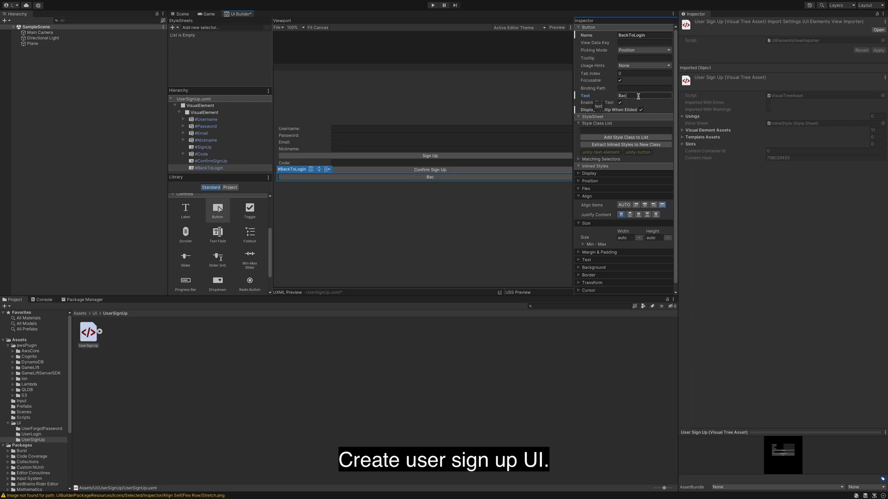
{"action": "type", "text": "k To Login"}
{"action": "key", "text": "super+s"}
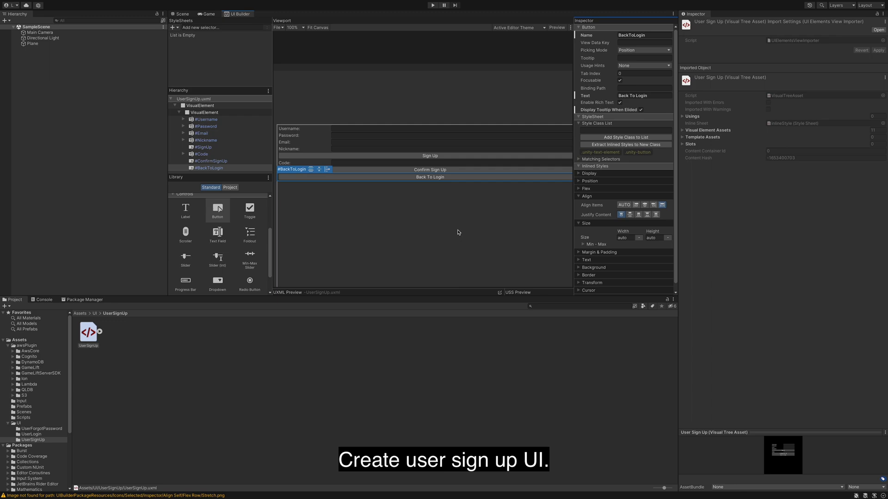